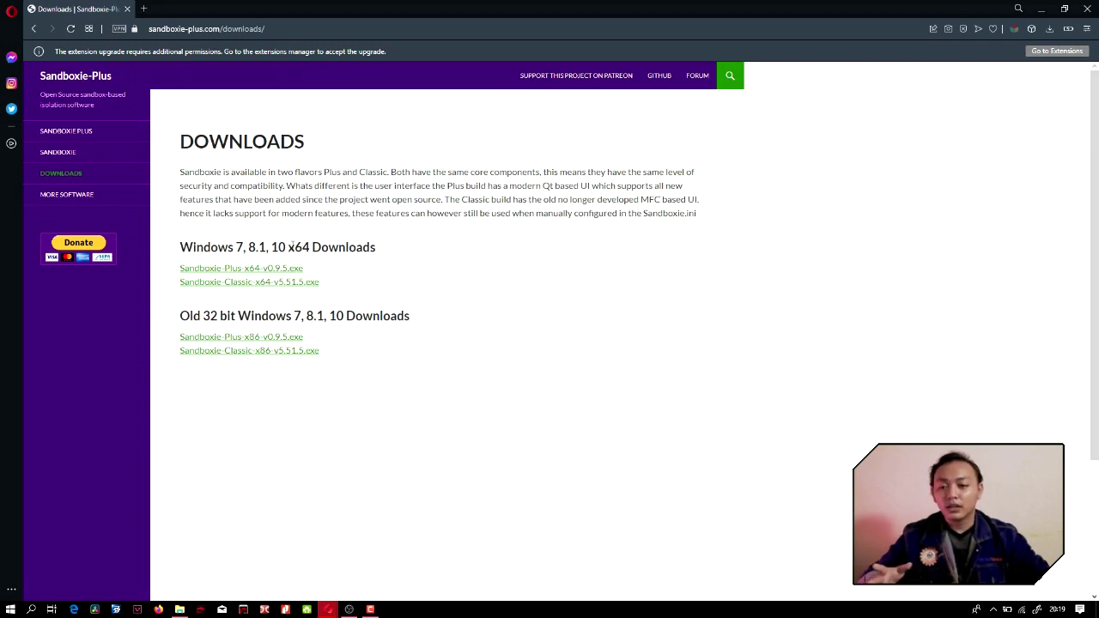
{"action": "left_click_drag", "start_coordinate": [287, 247], "coordinate": [308, 248]}
{"action": "left_click", "coordinate": [405, 307]}
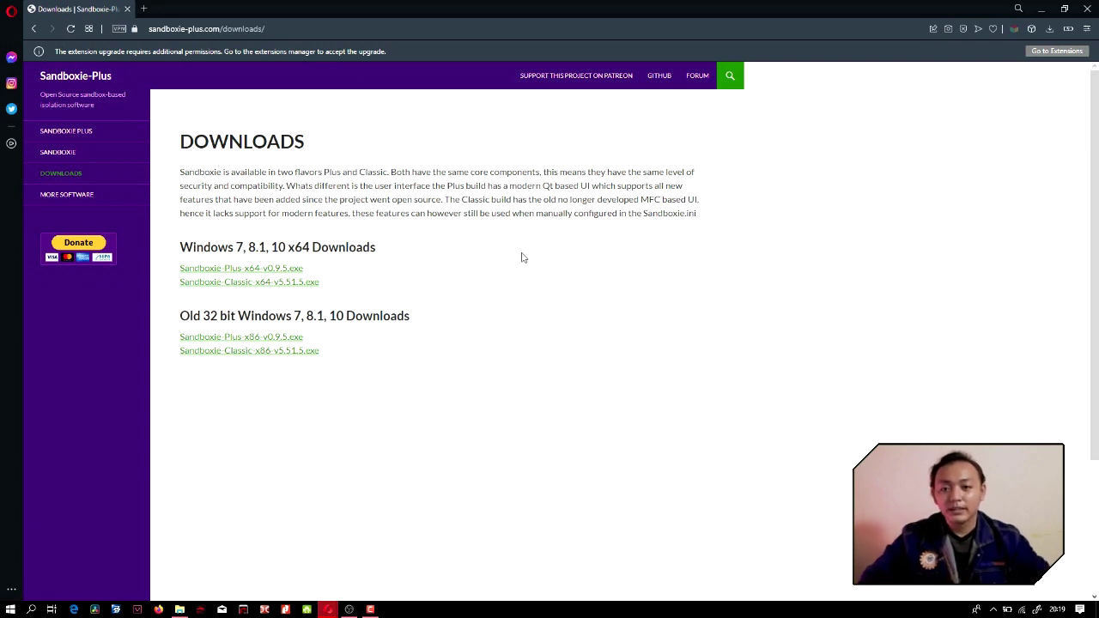
Step: Switch to File Explorer and run the Sandboxie-Plus-x64-v0.9.5 installer as administrator
{"action": "left_click", "coordinate": [179, 609]}
{"action": "left_click_drag", "start_coordinate": [695, 233], "coordinate": [619, 139]}
{"action": "left_click", "coordinate": [674, 197]}
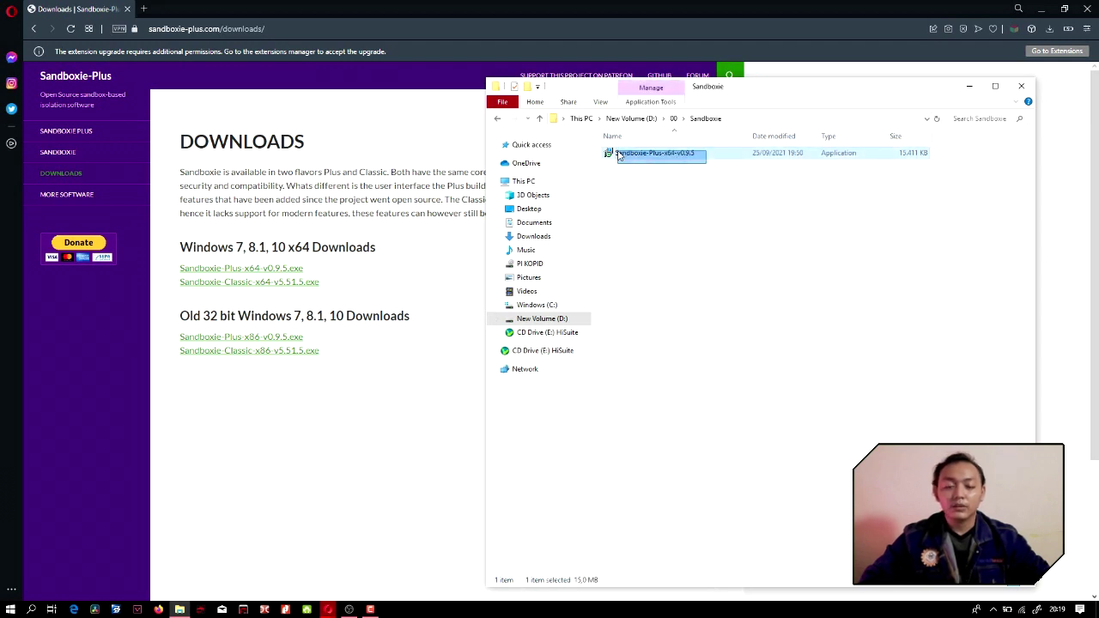
{"action": "left_click", "coordinate": [725, 258]}
{"action": "left_click", "coordinate": [661, 156]}
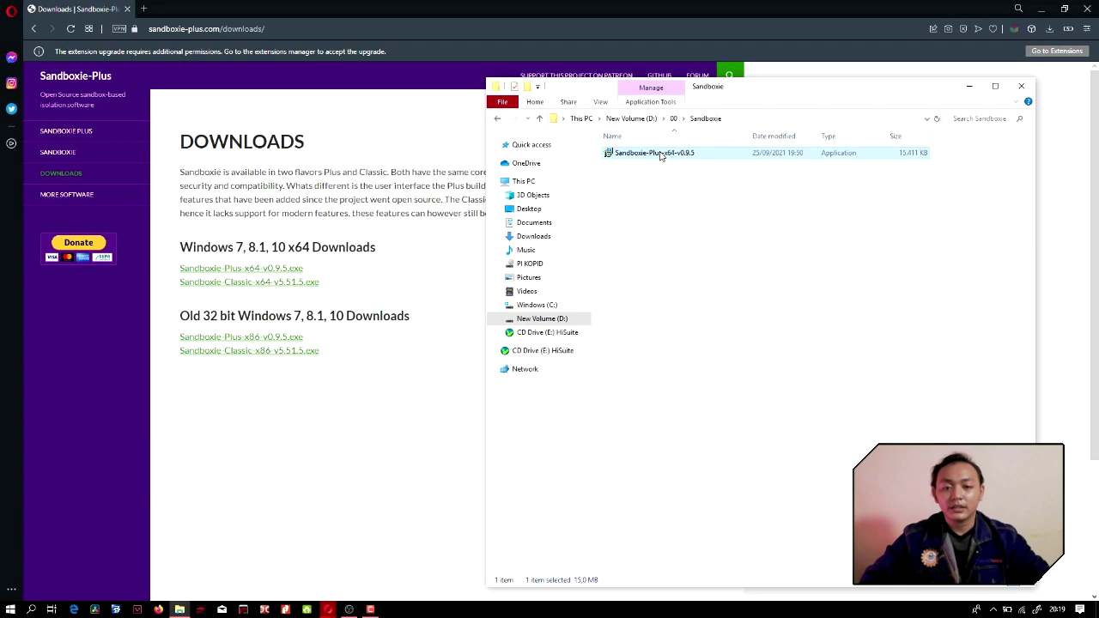
{"action": "key", "text": "shift+F10"}
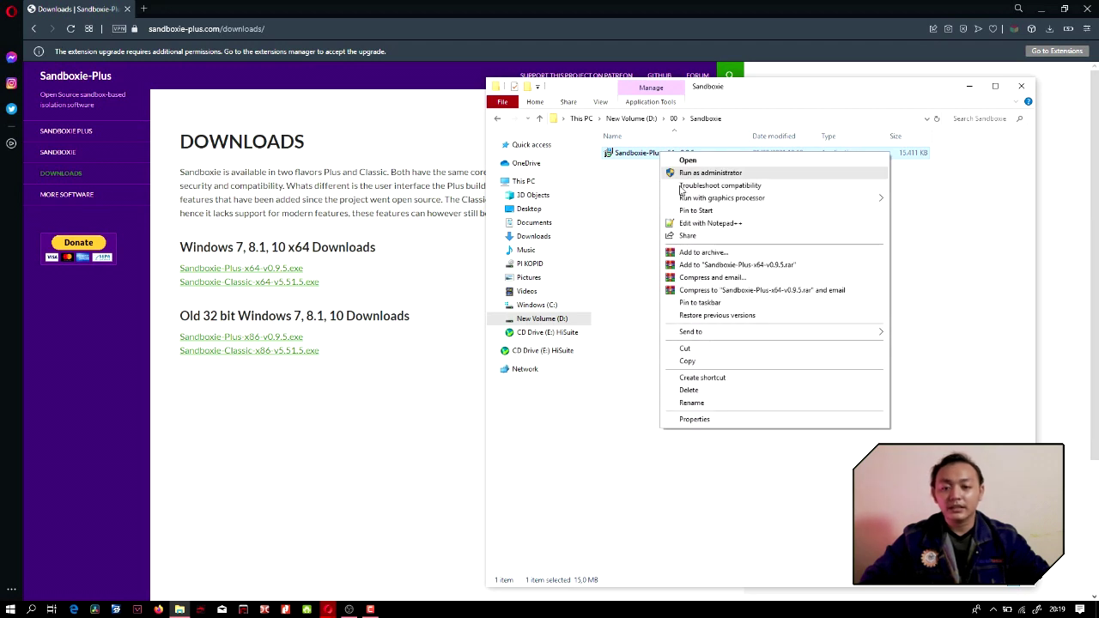
{"action": "left_click", "coordinate": [692, 174]}
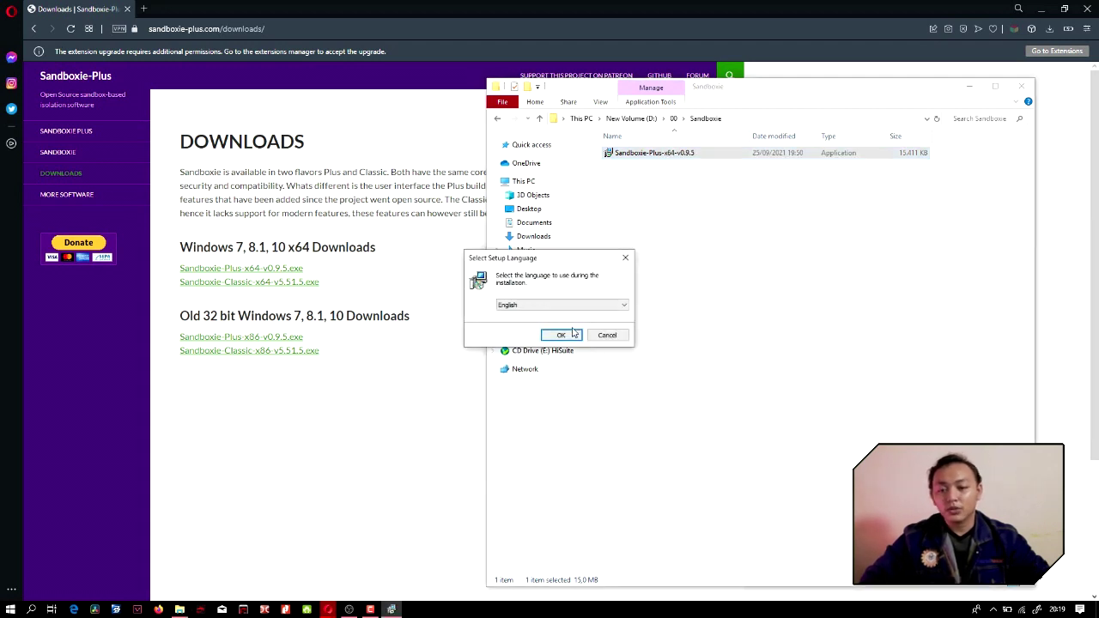
Step: Start the setup in English, accepting the license agreement and the option to install Sandboxie-Plus on this computer
{"action": "left_click", "coordinate": [561, 335]}
{"action": "left_click", "coordinate": [468, 363]}
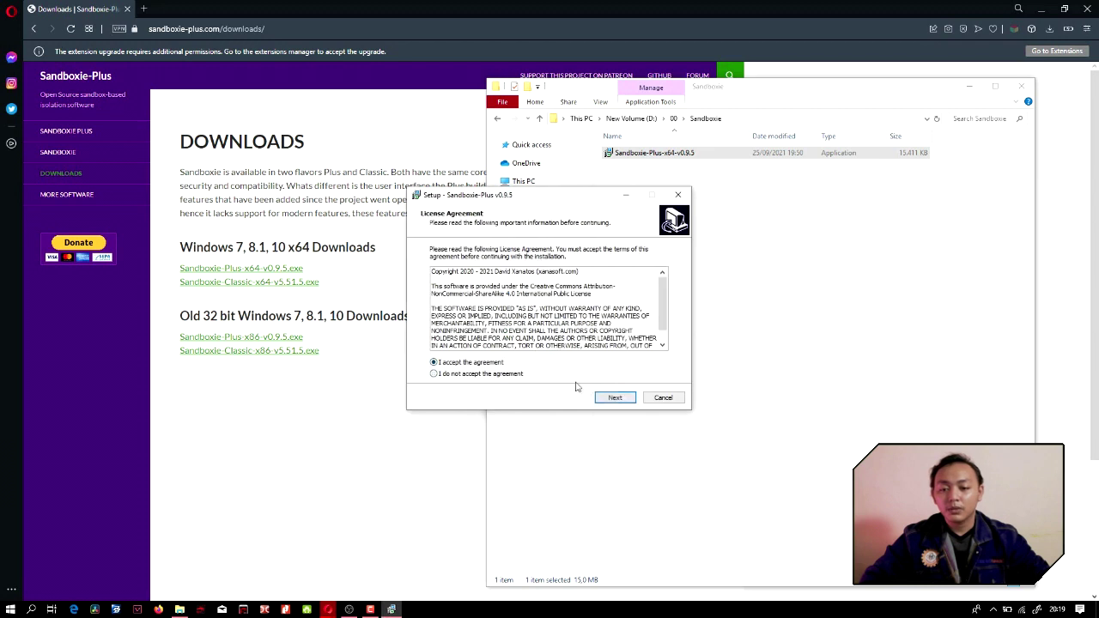
{"action": "left_click", "coordinate": [601, 399]}
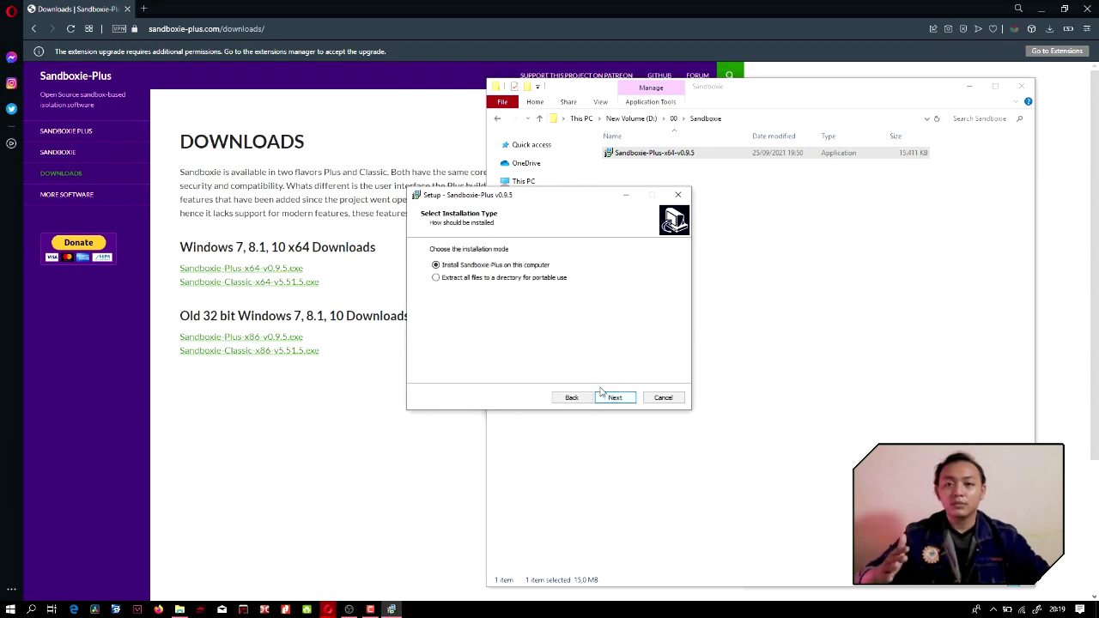
{"action": "left_click", "coordinate": [604, 395]}
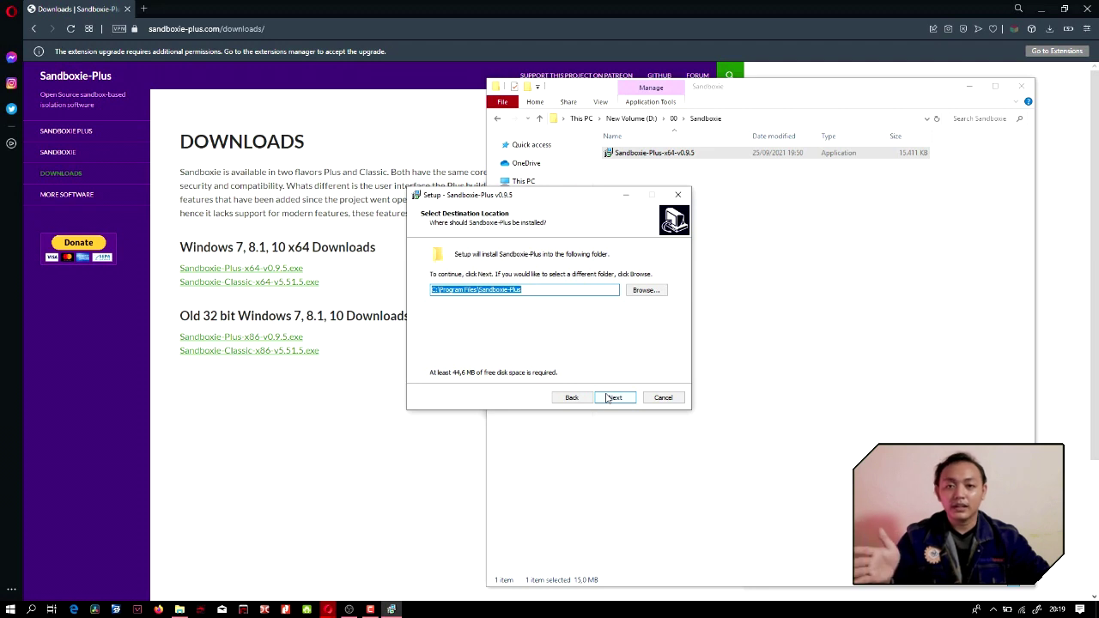
Step: Install Sandboxie-Plus with the default folders, a desktop shortcut and the "Run Sandboxed" context menu entry, then finish the setup
{"action": "left_click", "coordinate": [610, 397]}
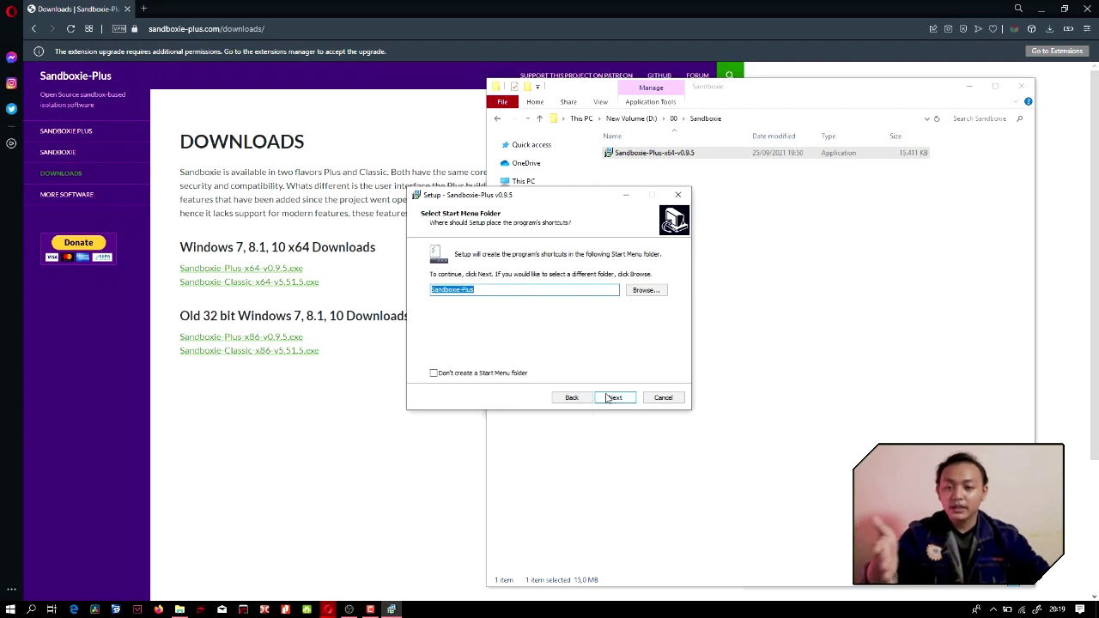
{"action": "left_click", "coordinate": [610, 399]}
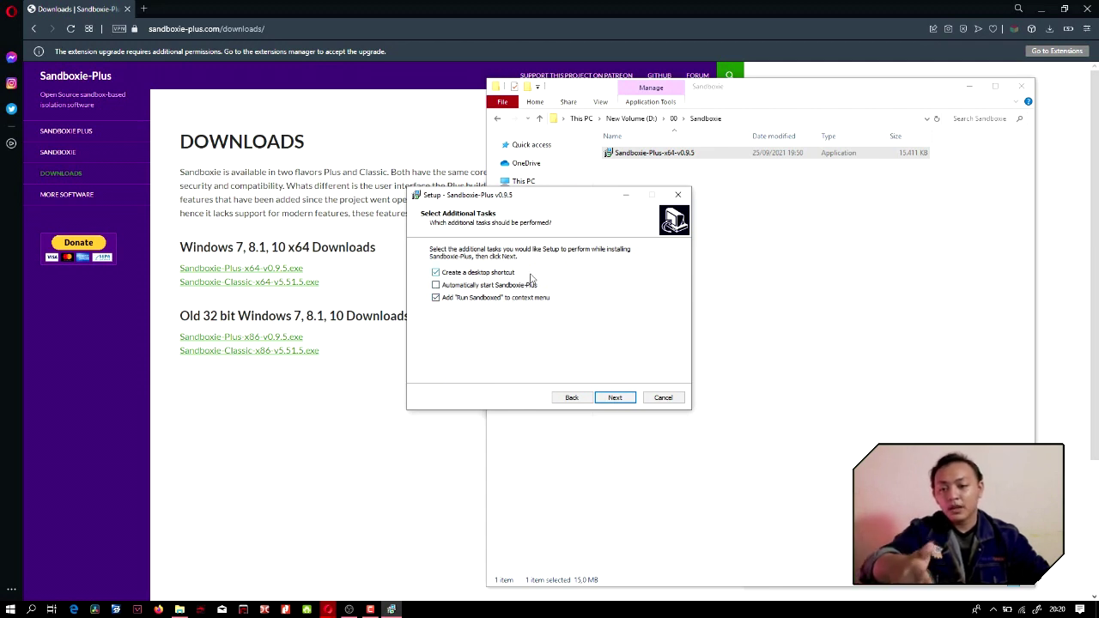
{"action": "left_click", "coordinate": [601, 397]}
{"action": "left_click", "coordinate": [599, 397]}
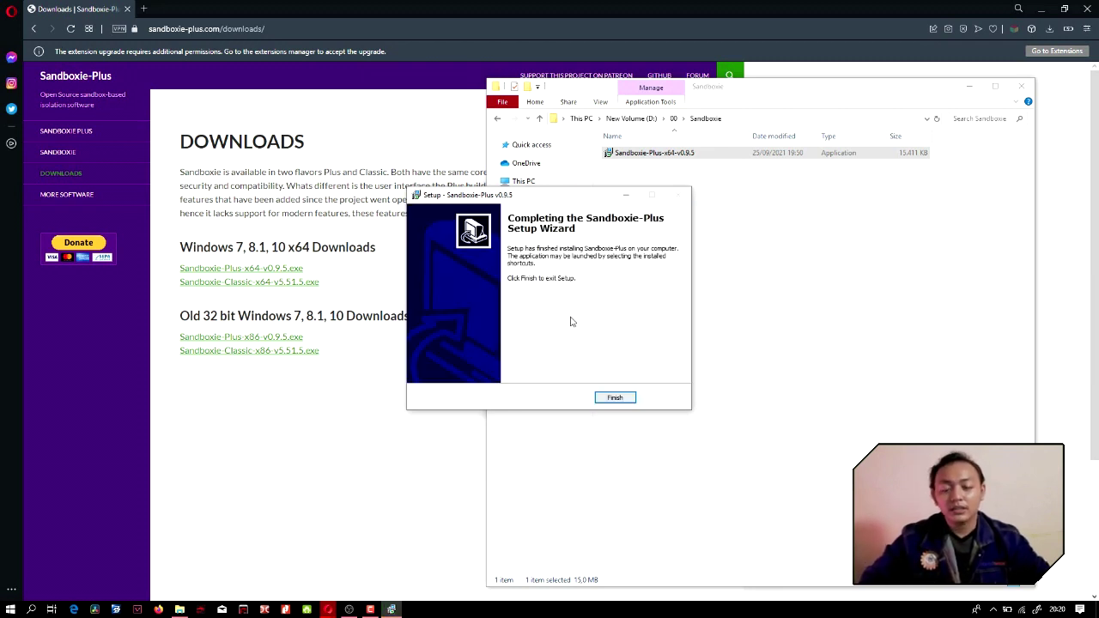
{"action": "left_click", "coordinate": [612, 398]}
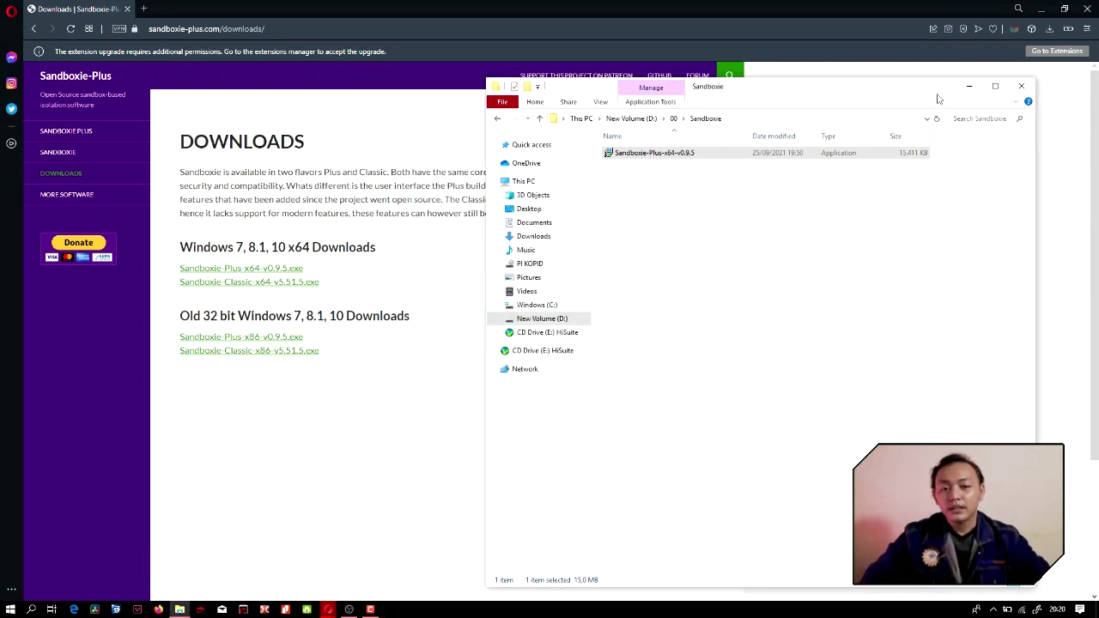
Step: Minimize the File Explorer and browser windows to clear the desktop
{"action": "left_click", "coordinate": [967, 88]}
{"action": "key", "text": "ctrl+t"}
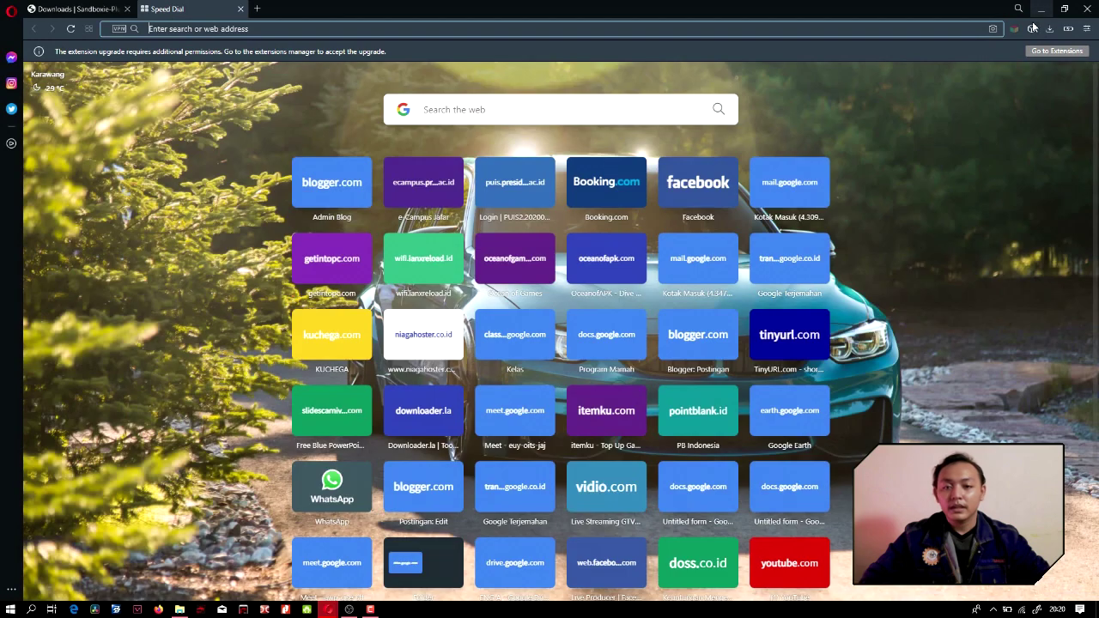
{"action": "left_click", "coordinate": [1041, 9]}
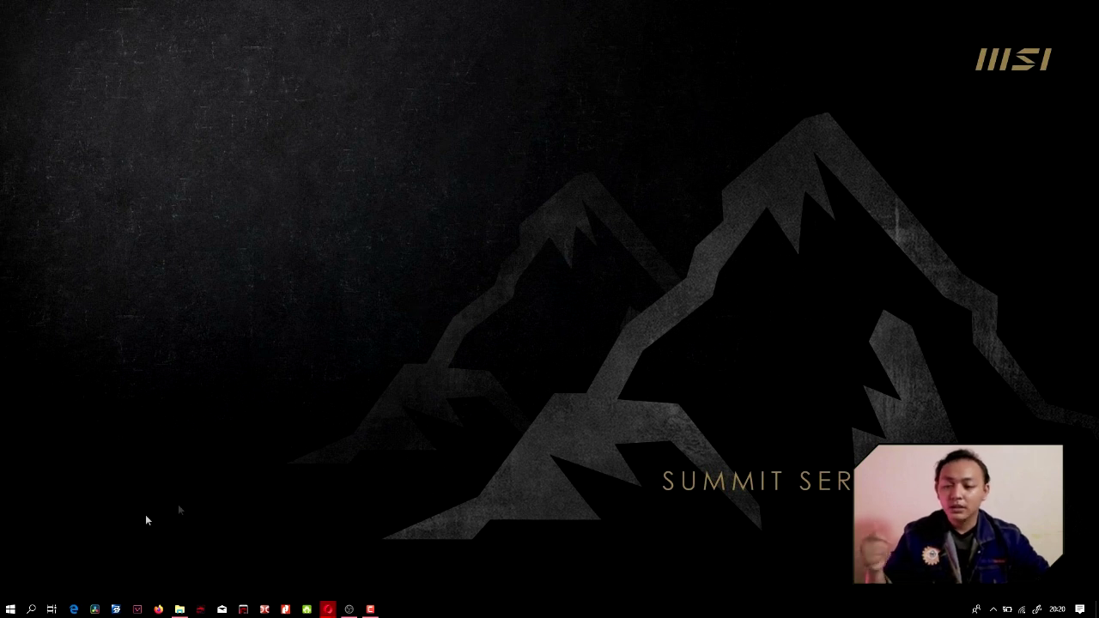
Step: Launch the newly installed Sandboxie-Plus as administrator
{"action": "left_click", "coordinate": [10, 609]}
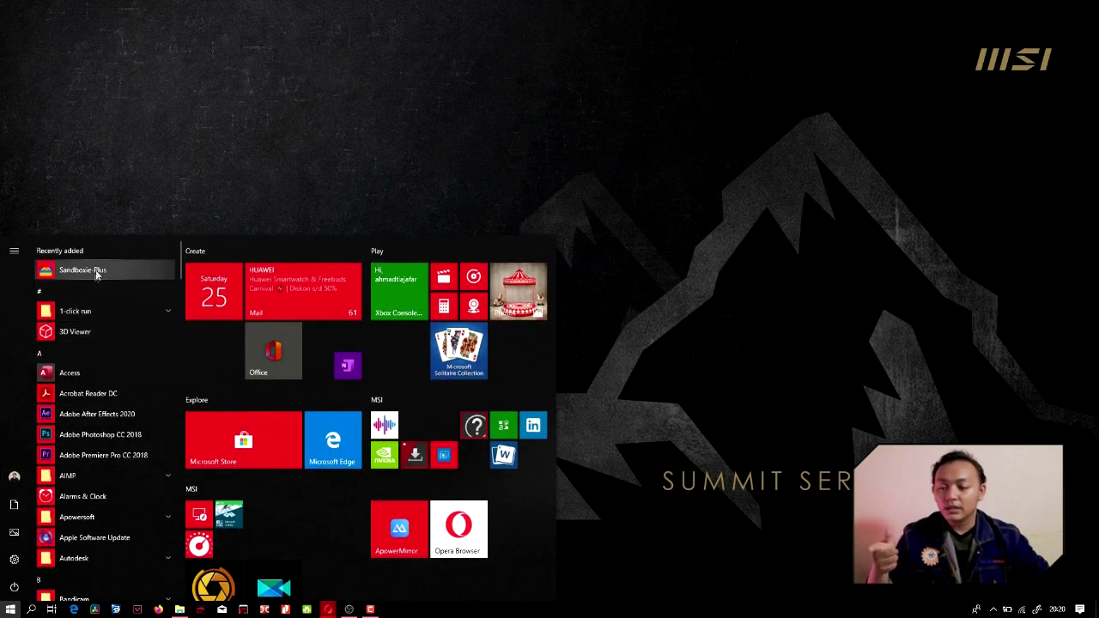
{"action": "right_click", "coordinate": [97, 273]}
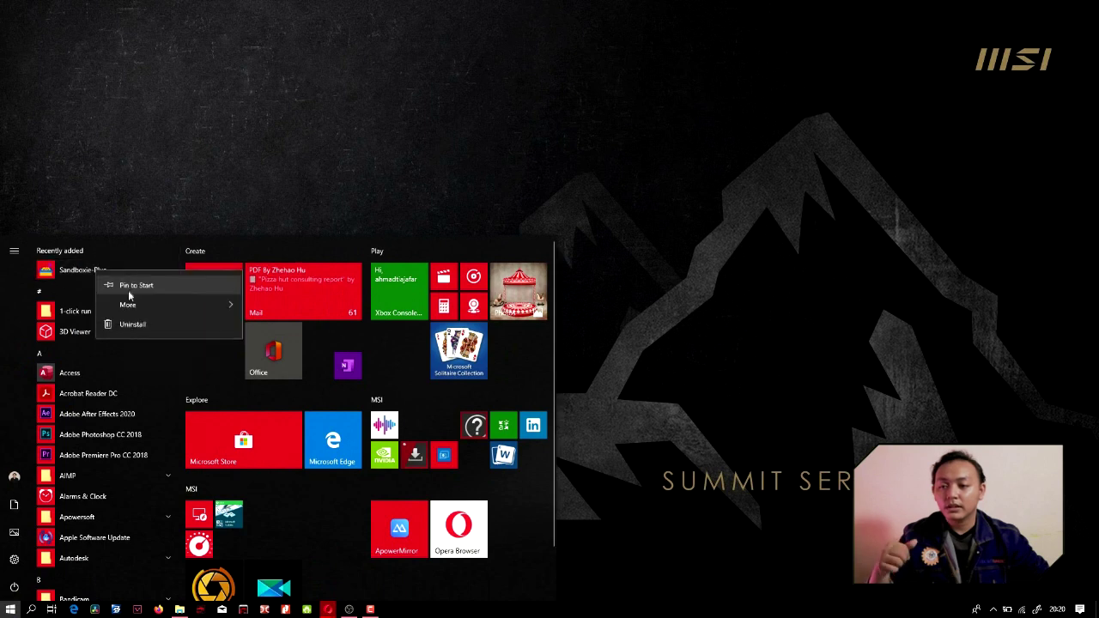
{"action": "mouse_move", "coordinate": [129, 305]}
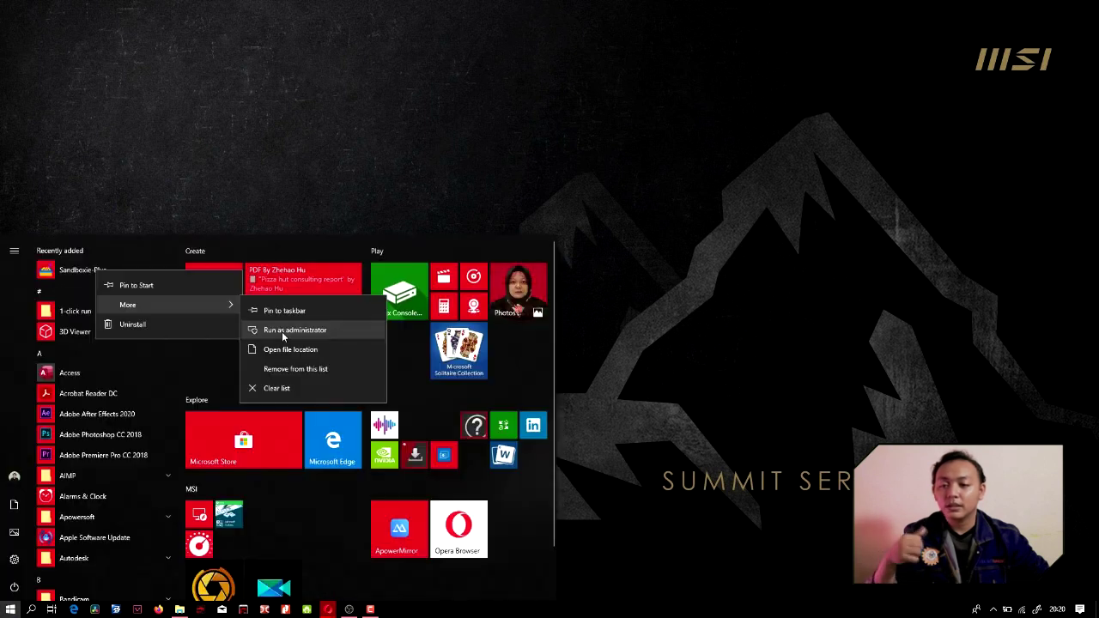
{"action": "left_click", "coordinate": [275, 332]}
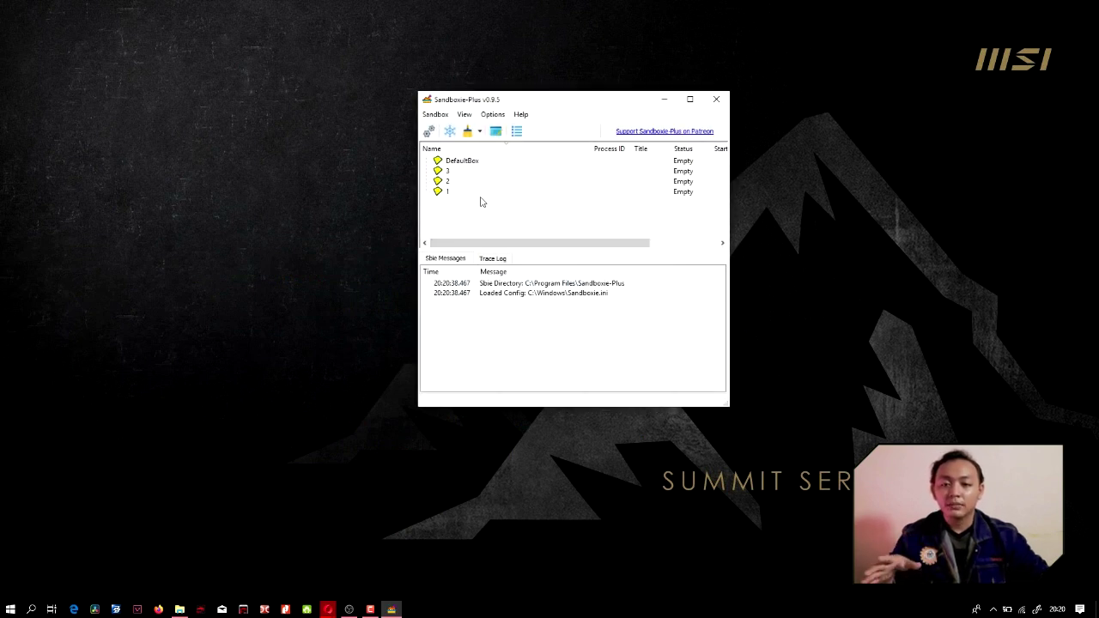
{"action": "left_click", "coordinate": [446, 173]}
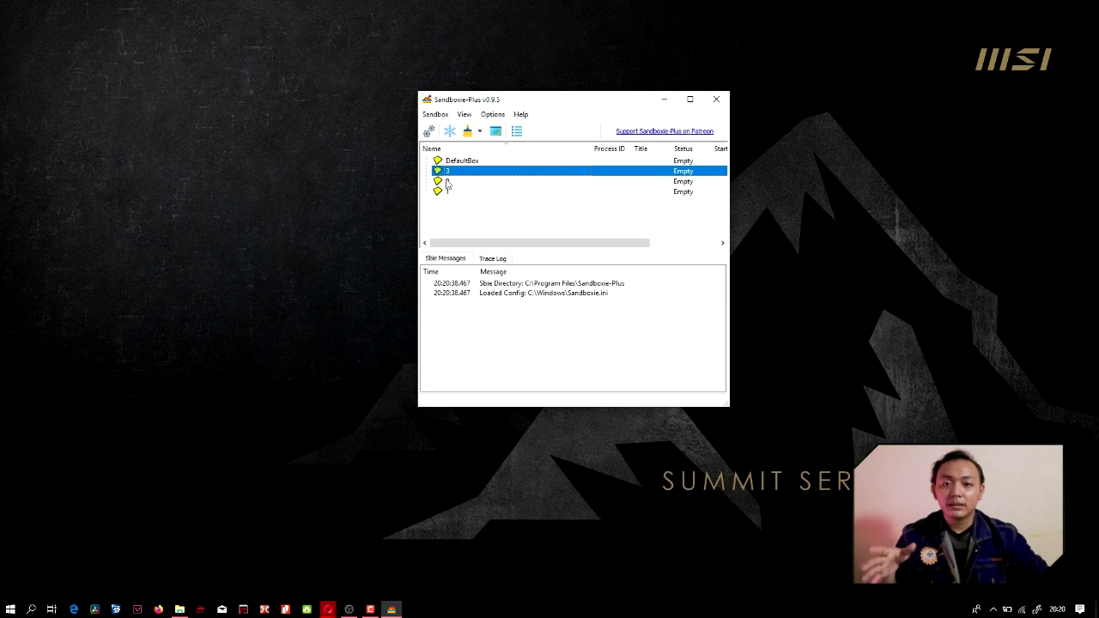
{"action": "left_click", "coordinate": [451, 192]}
{"action": "key", "text": "Up"}
{"action": "key", "text": "Up"}
{"action": "left_click", "coordinate": [468, 204]}
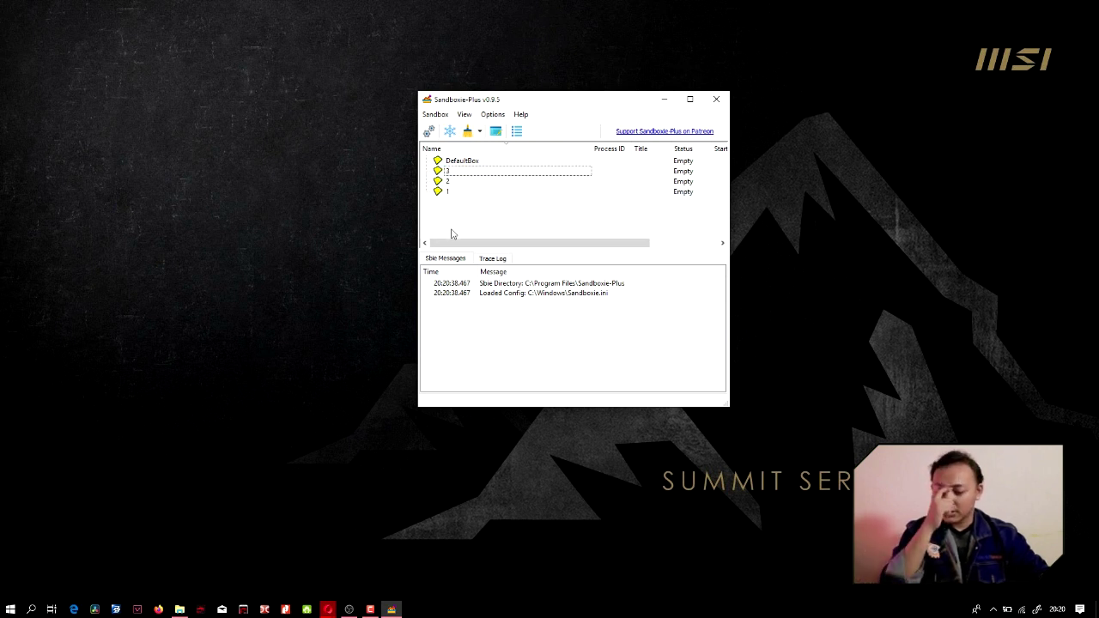
Step: Search Windows for "zoom" and open the file location of the Zoom shortcut's target, the Zoom bin folder
{"action": "key", "text": "super"}
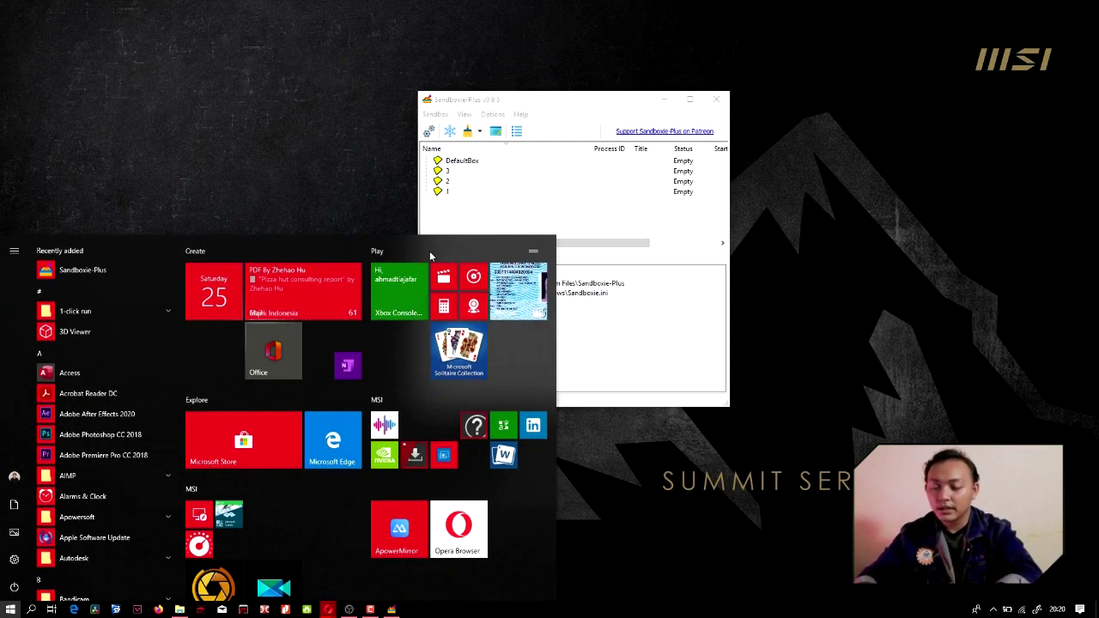
{"action": "type", "text": "zomm"}
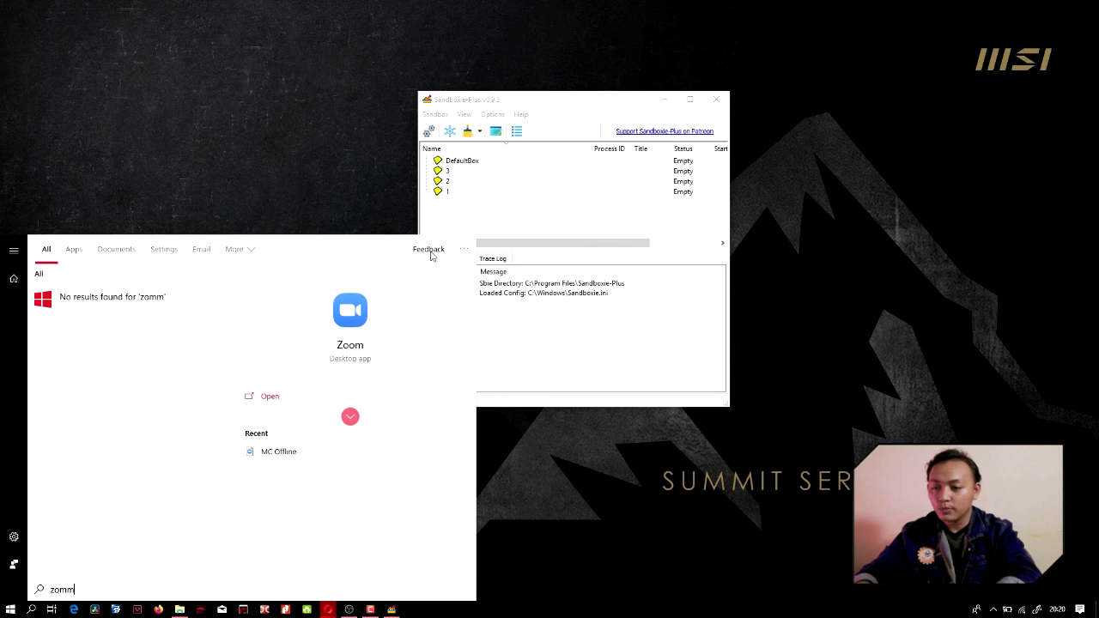
{"action": "key", "text": "BackSpace"}
{"action": "key", "text": "BackSpace"}
{"action": "type", "text": "om"}
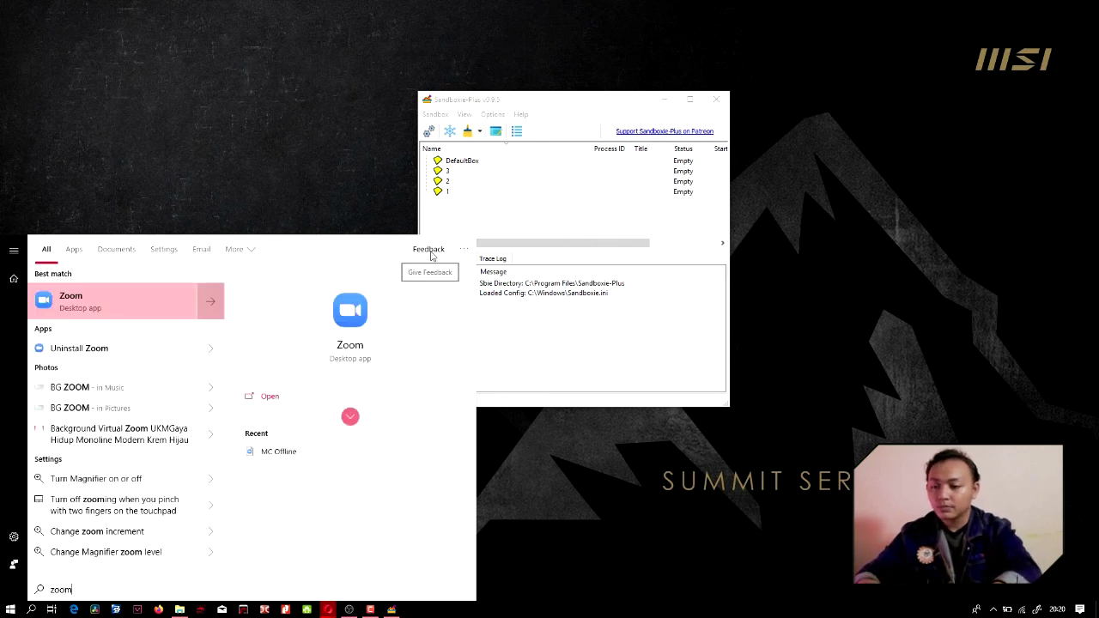
{"action": "right_click", "coordinate": [185, 299]}
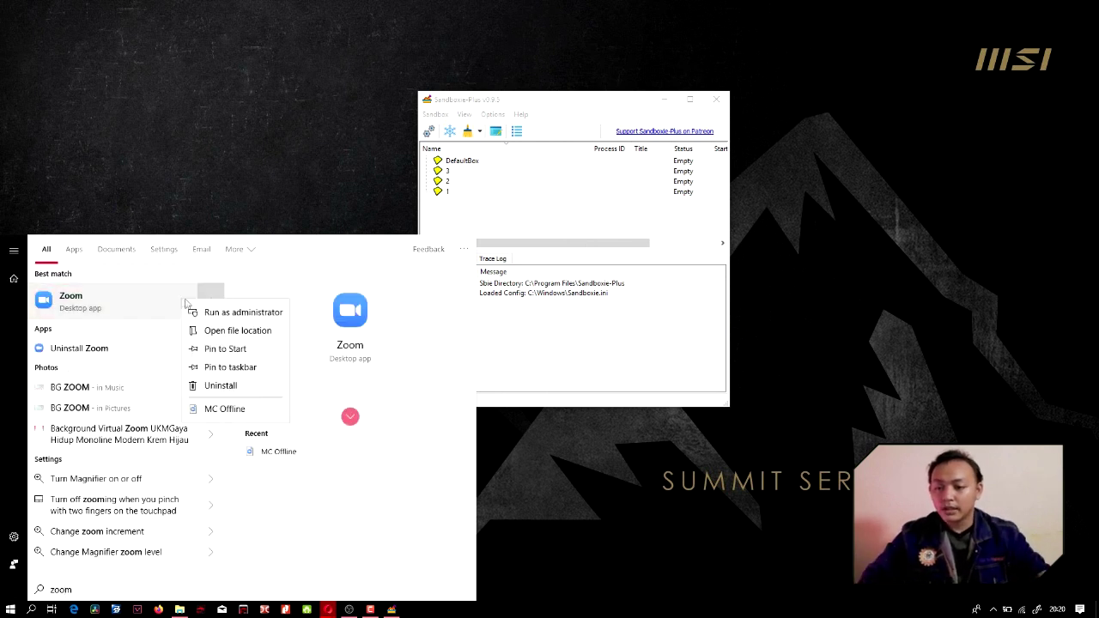
{"action": "left_click", "coordinate": [209, 332]}
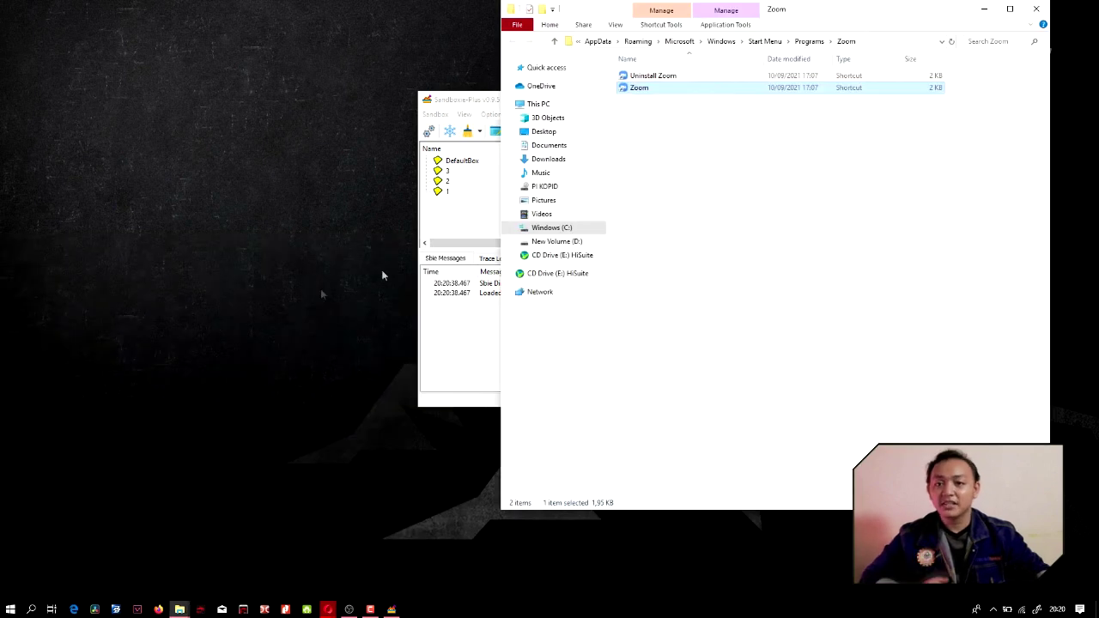
{"action": "right_click", "coordinate": [671, 96]}
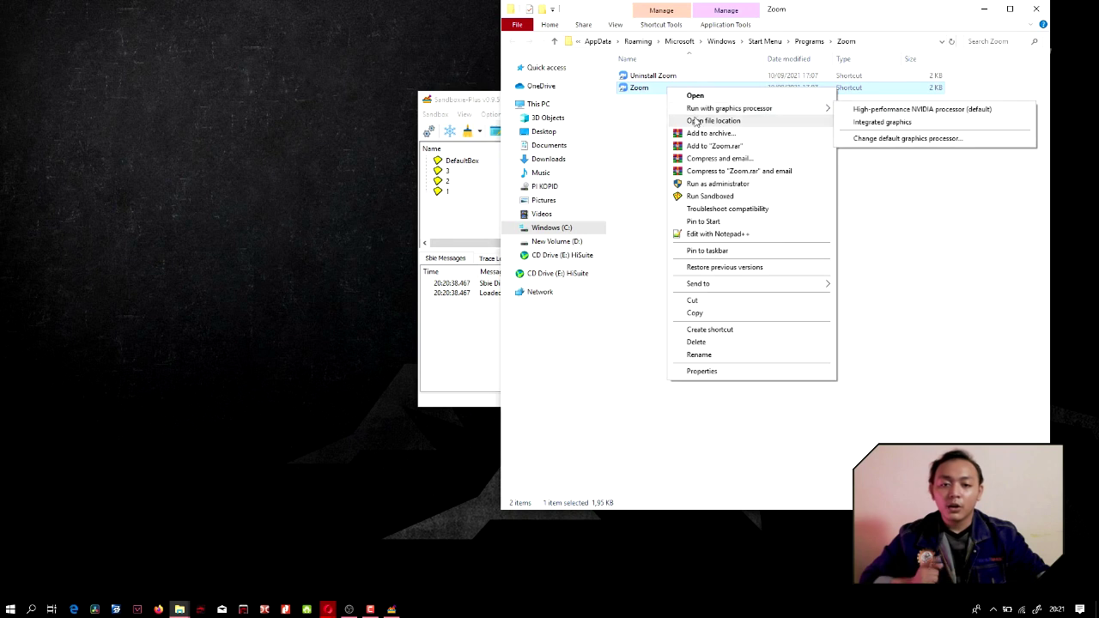
{"action": "left_click", "coordinate": [696, 122]}
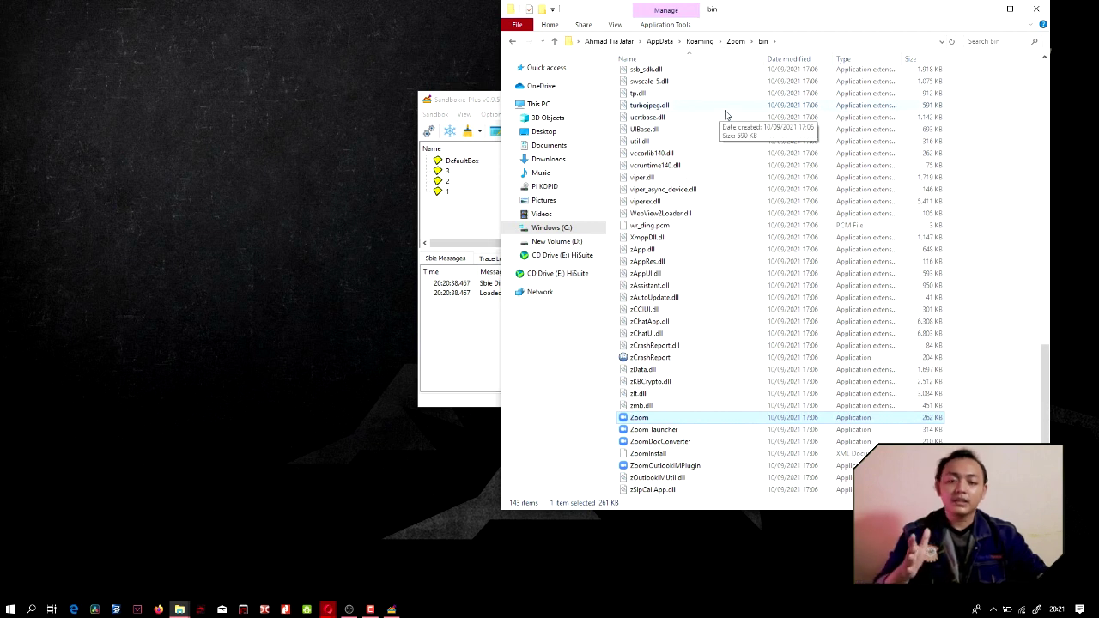
Step: Start running a program in sandbox 1 of Sandboxie-Plus and open the file browser for choosing it
{"action": "left_click", "coordinate": [489, 103]}
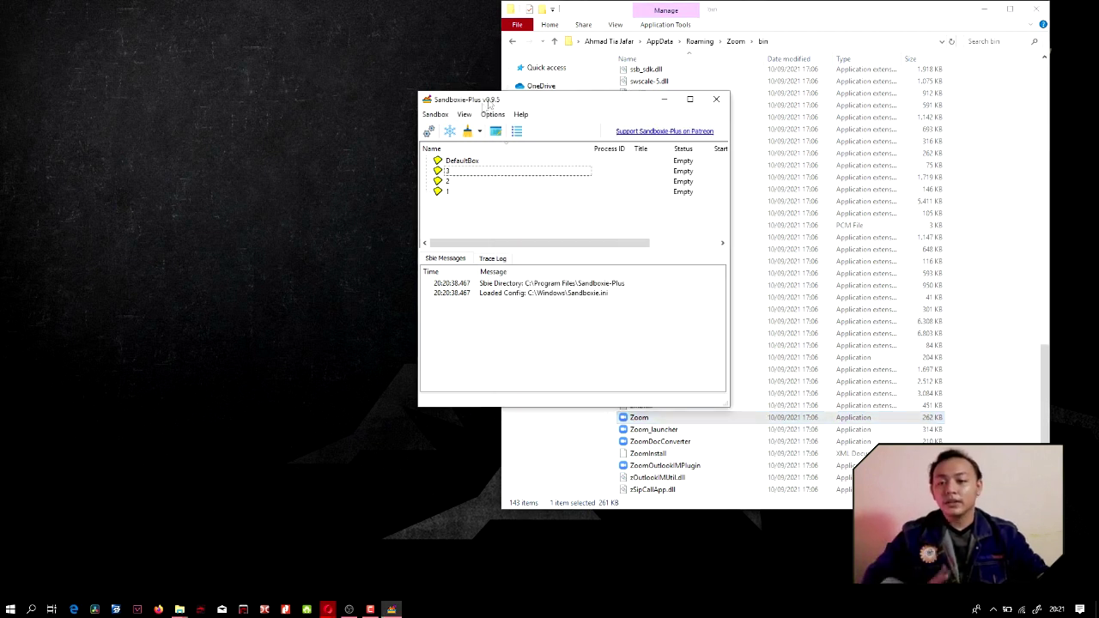
{"action": "left_click", "coordinate": [452, 191]}
{"action": "right_click", "coordinate": [454, 191]}
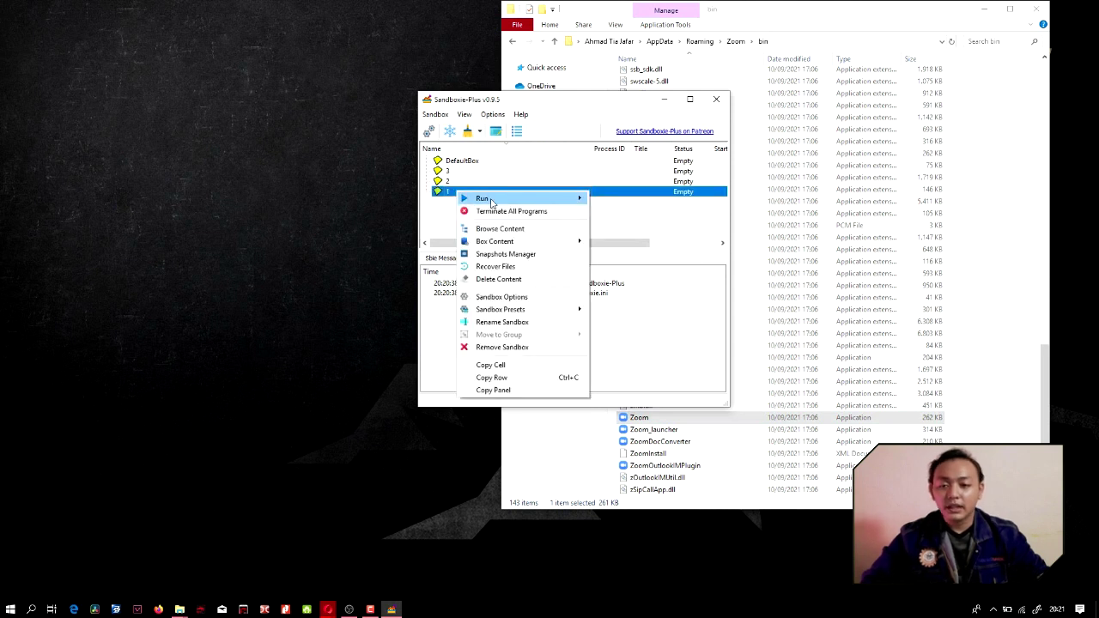
{"action": "mouse_move", "coordinate": [486, 198]}
{"action": "left_click", "coordinate": [624, 198]}
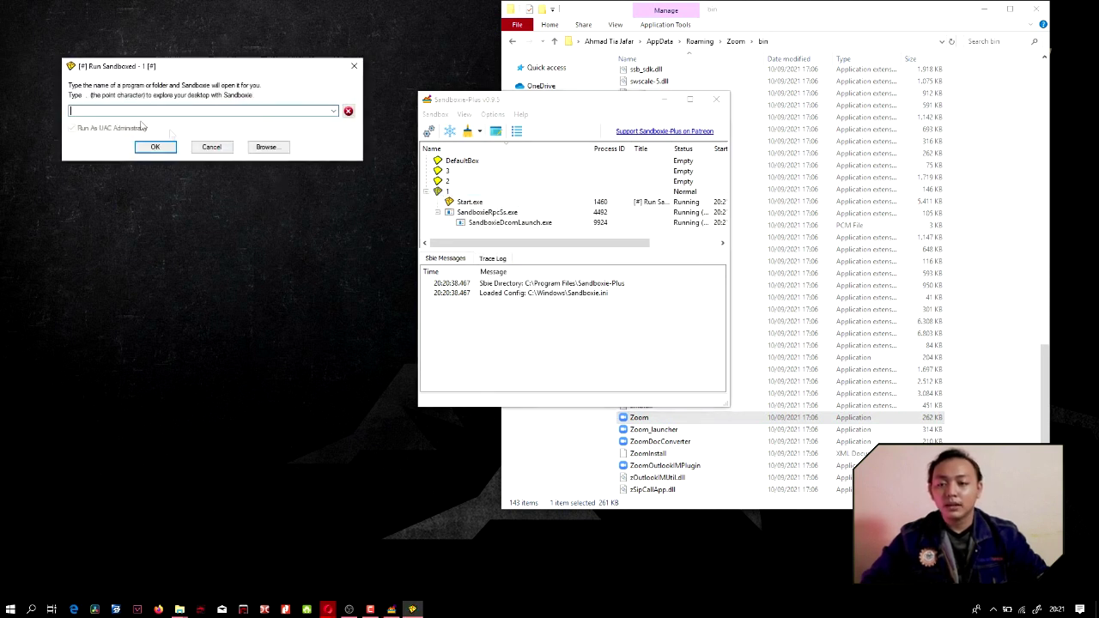
{"action": "left_click", "coordinate": [267, 148]}
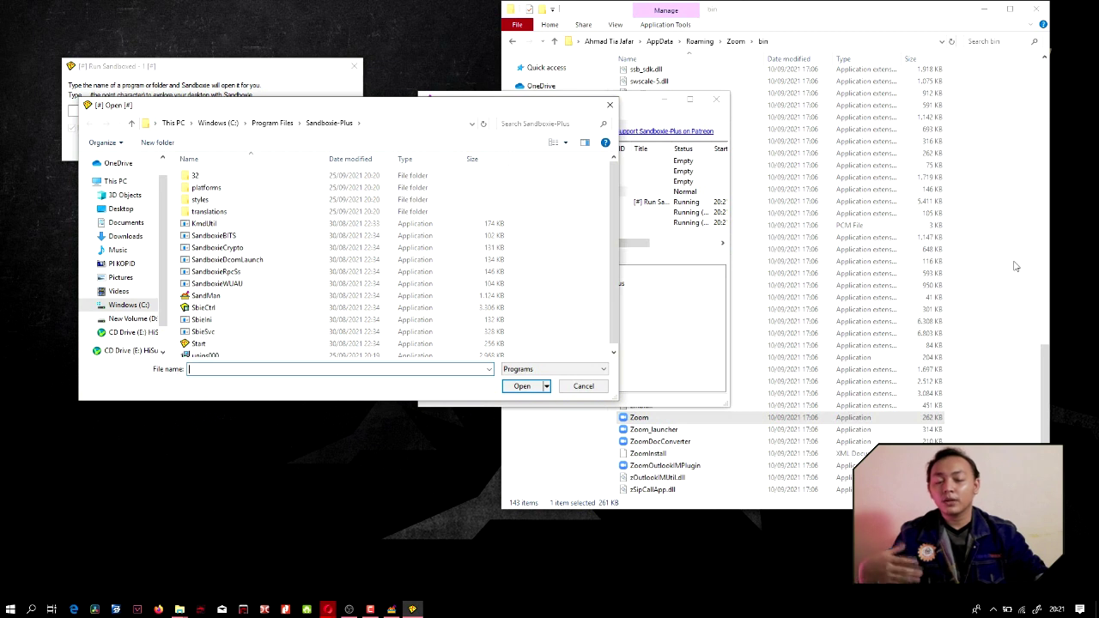
Step: Copy the full path of the Zoom bin folder from File Explorer
{"action": "left_click", "coordinate": [786, 40]}
{"action": "right_click", "coordinate": [785, 42]}
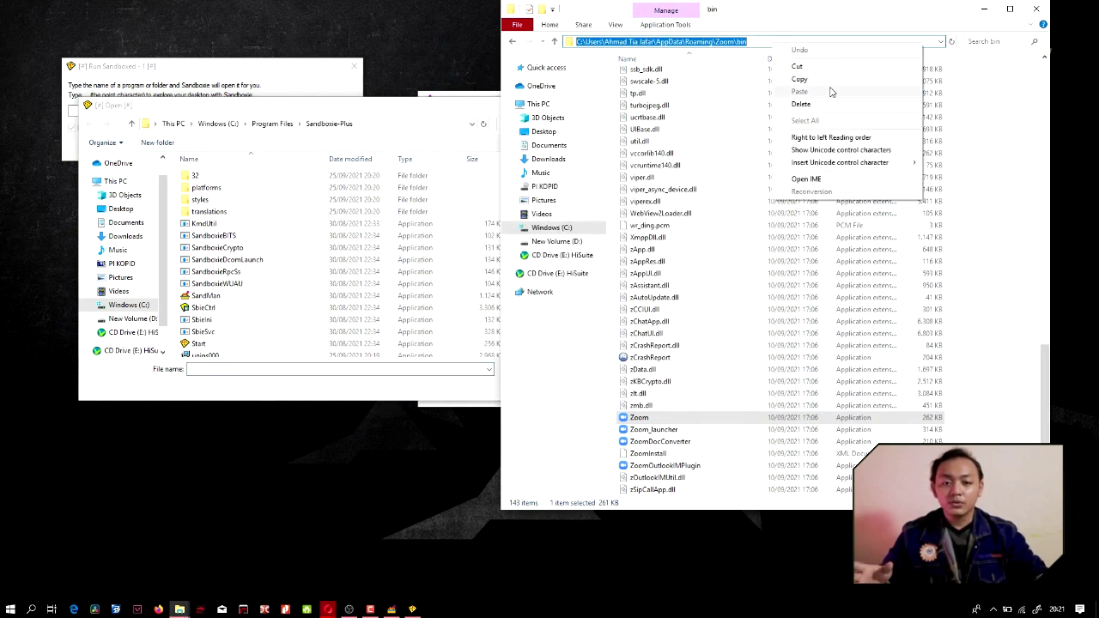
{"action": "left_click", "coordinate": [830, 79]}
{"action": "left_click", "coordinate": [1038, 272]}
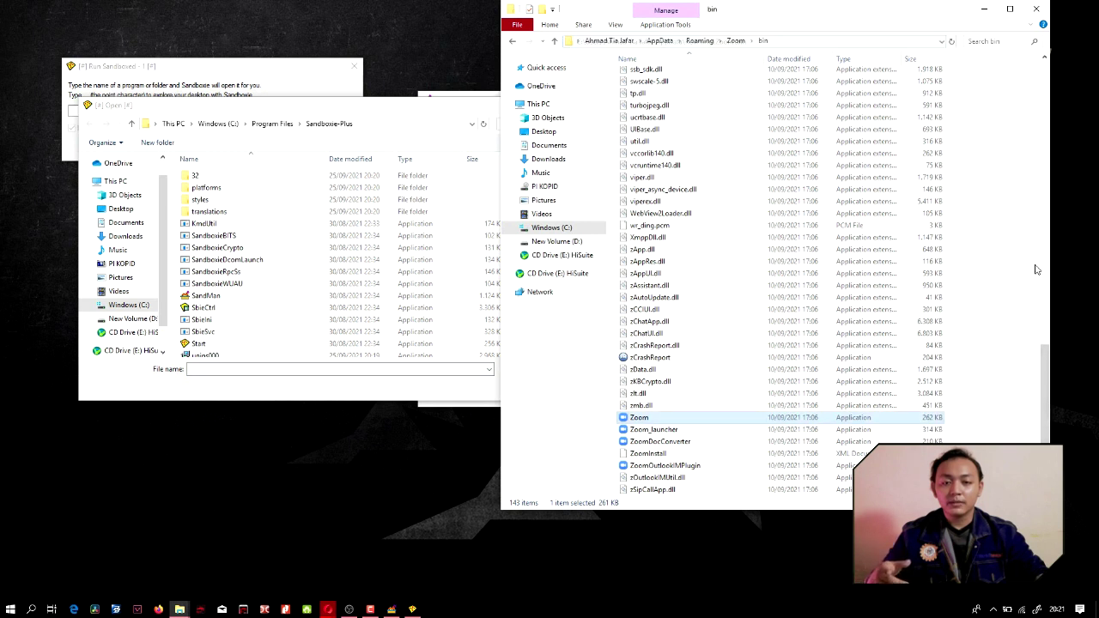
Step: Go to the Zoom bin folder in the program file browser for sandbox 1 using the copied folder path
{"action": "left_click", "coordinate": [382, 125]}
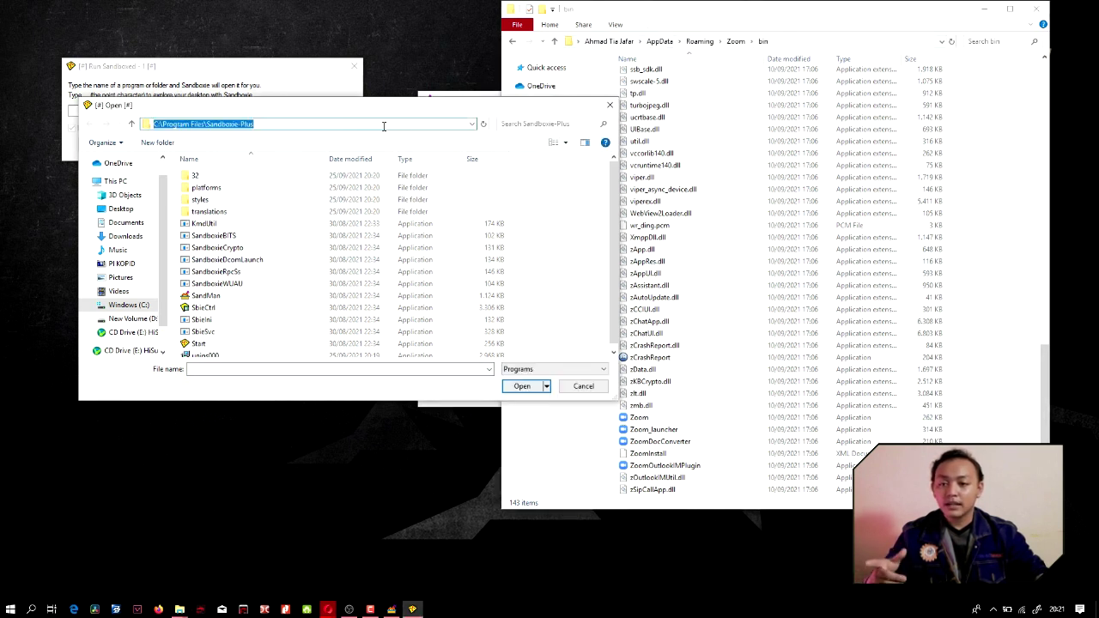
{"action": "right_click", "coordinate": [383, 124]}
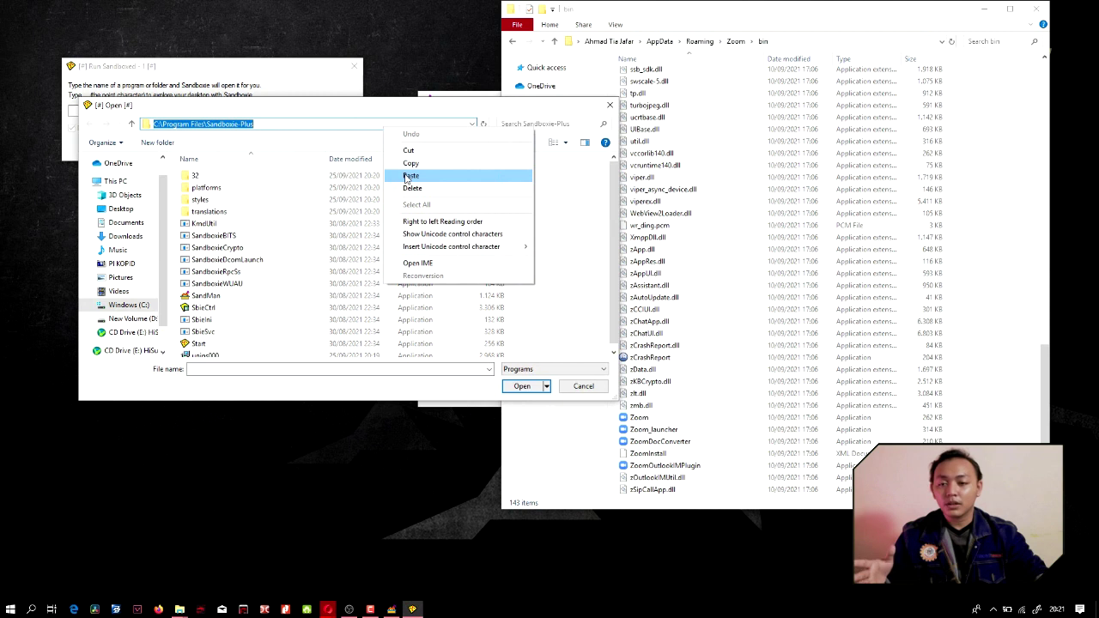
{"action": "left_click", "coordinate": [411, 175]}
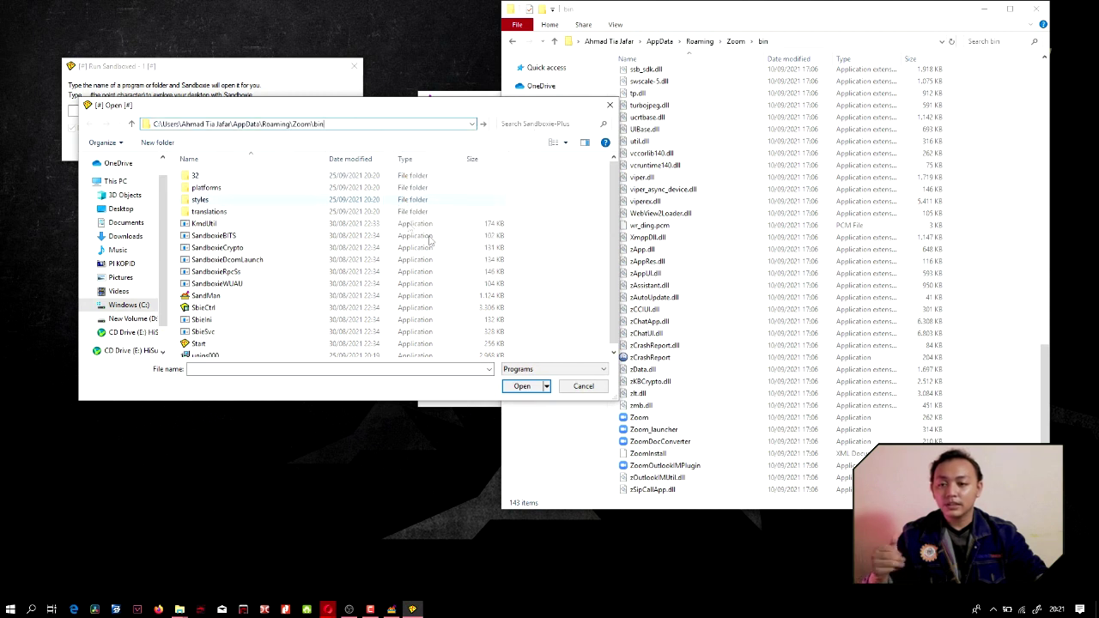
{"action": "left_click", "coordinate": [522, 385]}
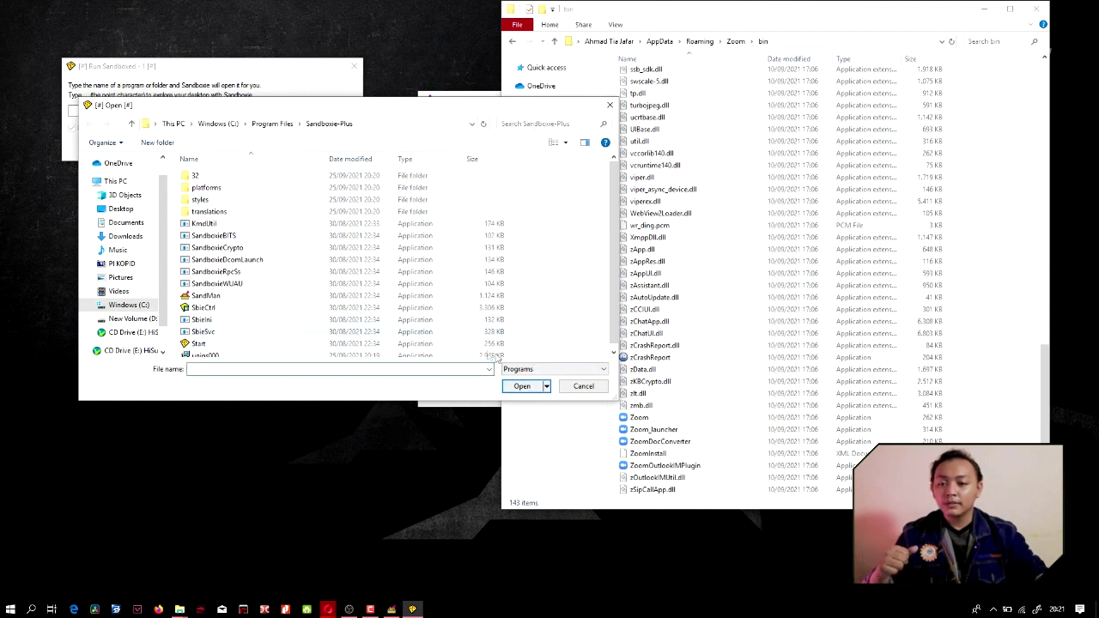
{"action": "left_click", "coordinate": [404, 129]}
{"action": "key", "text": "ctrl+v"}
{"action": "key", "text": "Return"}
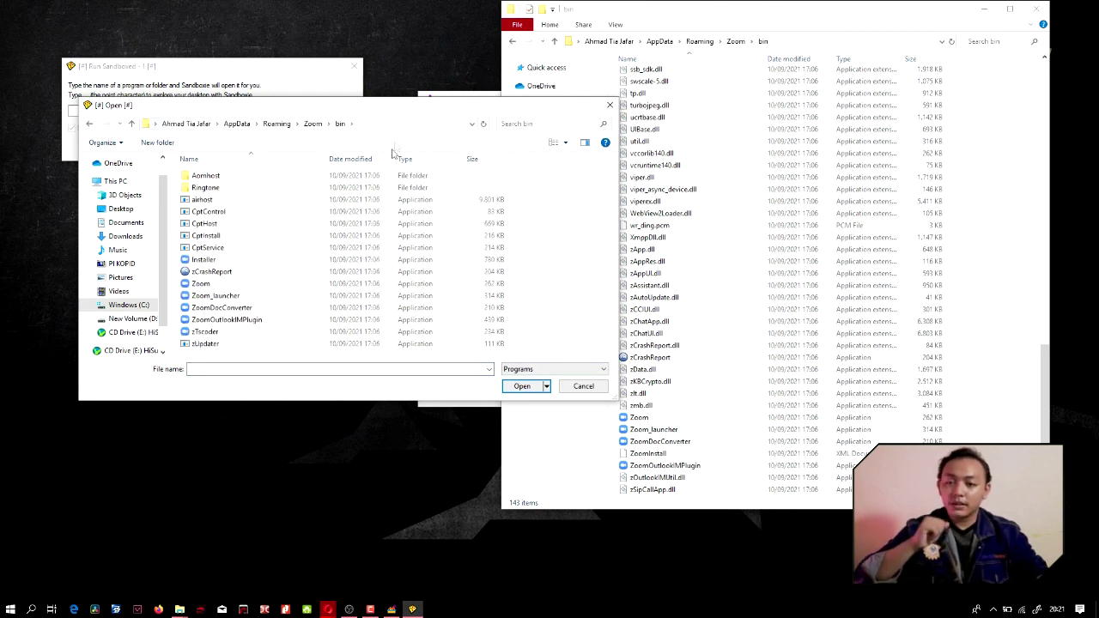
Step: Choose the Zoom application, run it in sandbox 1, and move its window to the desktop's upper-left corner
{"action": "left_click", "coordinate": [408, 288]}
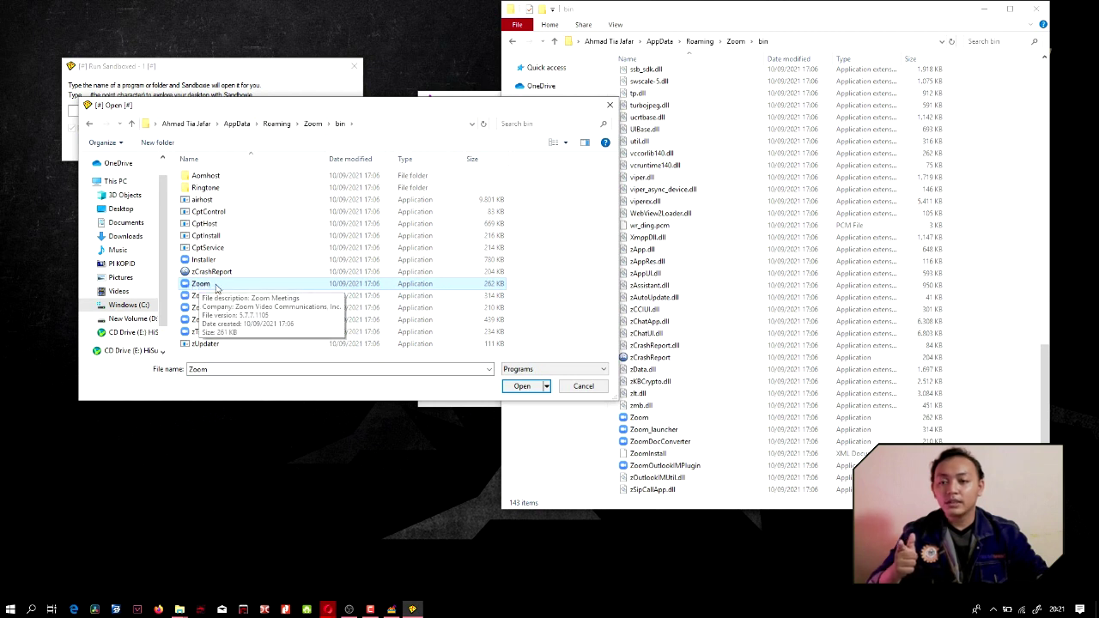
{"action": "left_click", "coordinate": [522, 386]}
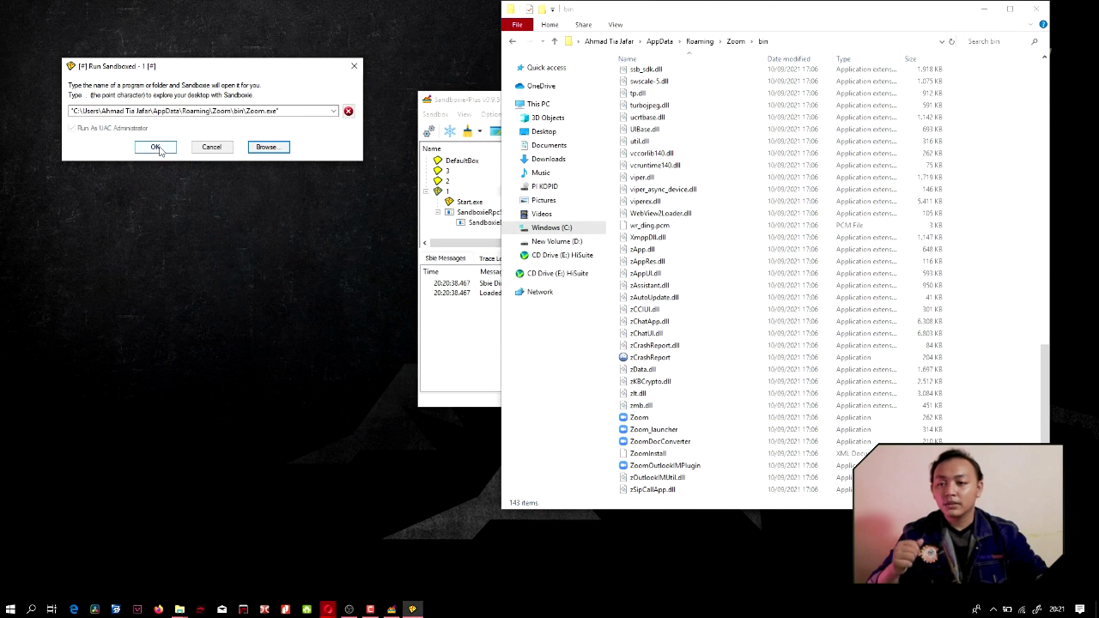
{"action": "left_click", "coordinate": [155, 147]}
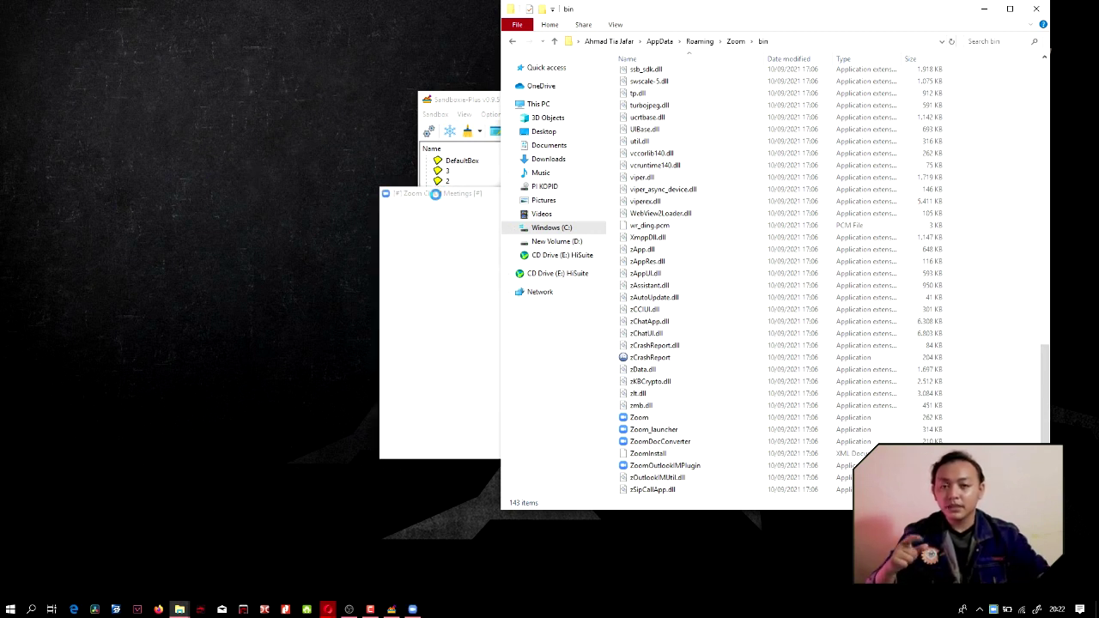
{"action": "left_click_drag", "start_coordinate": [405, 202], "coordinate": [97, 15]}
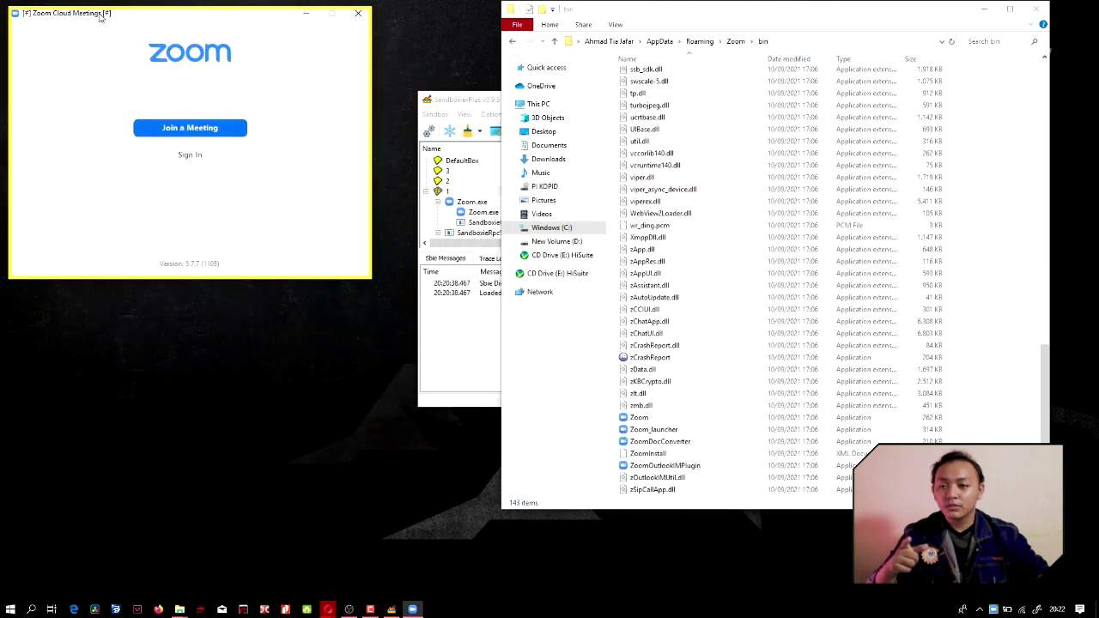
Step: Start running a program in sandbox 2 and browse to the Zoom bin folder using the copied path
{"action": "left_click", "coordinate": [425, 193]}
{"action": "left_click", "coordinate": [482, 183]}
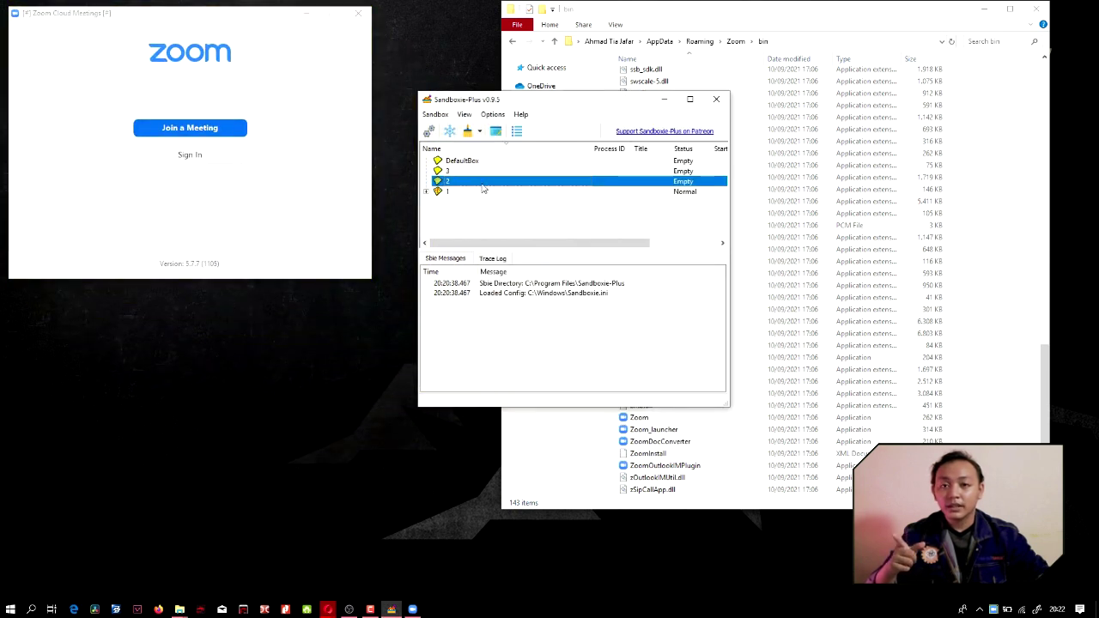
{"action": "right_click", "coordinate": [483, 185]}
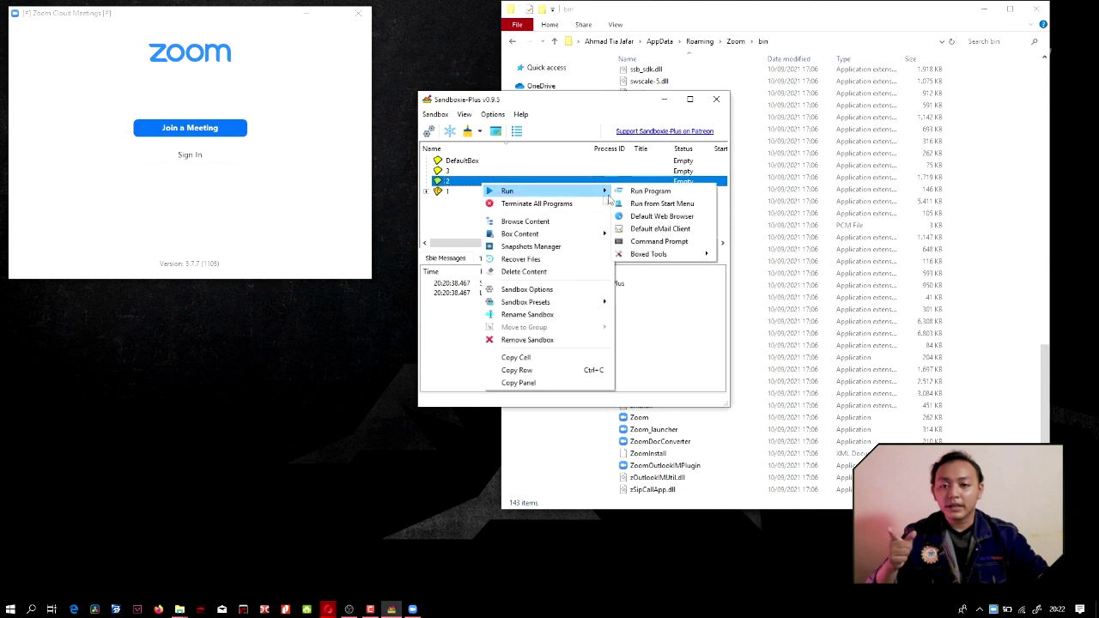
{"action": "left_click", "coordinate": [625, 192]}
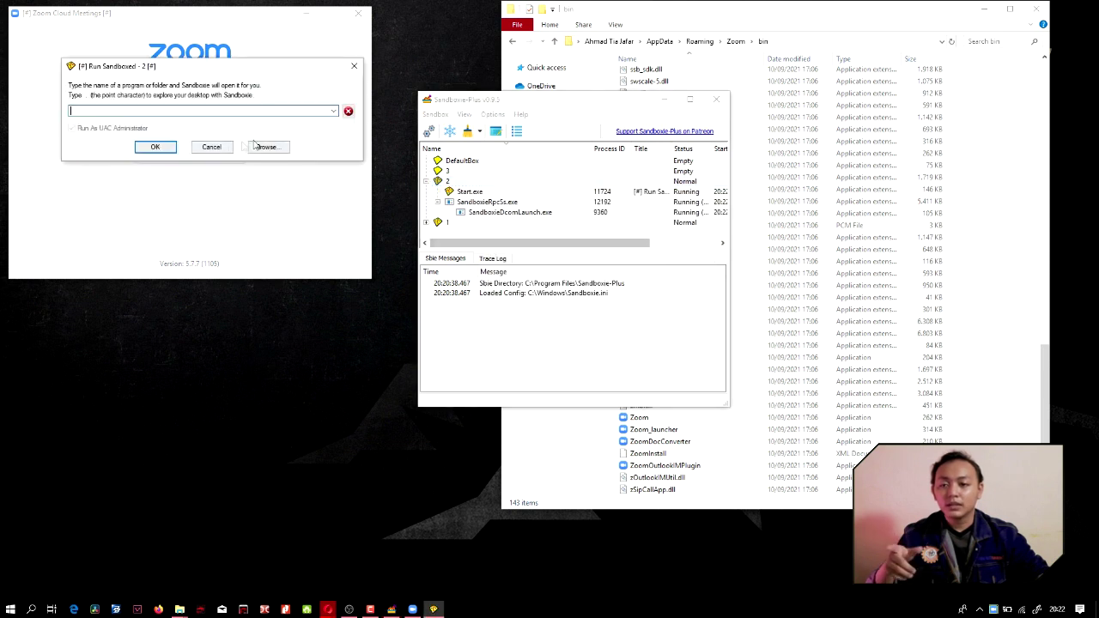
{"action": "left_click", "coordinate": [263, 146]}
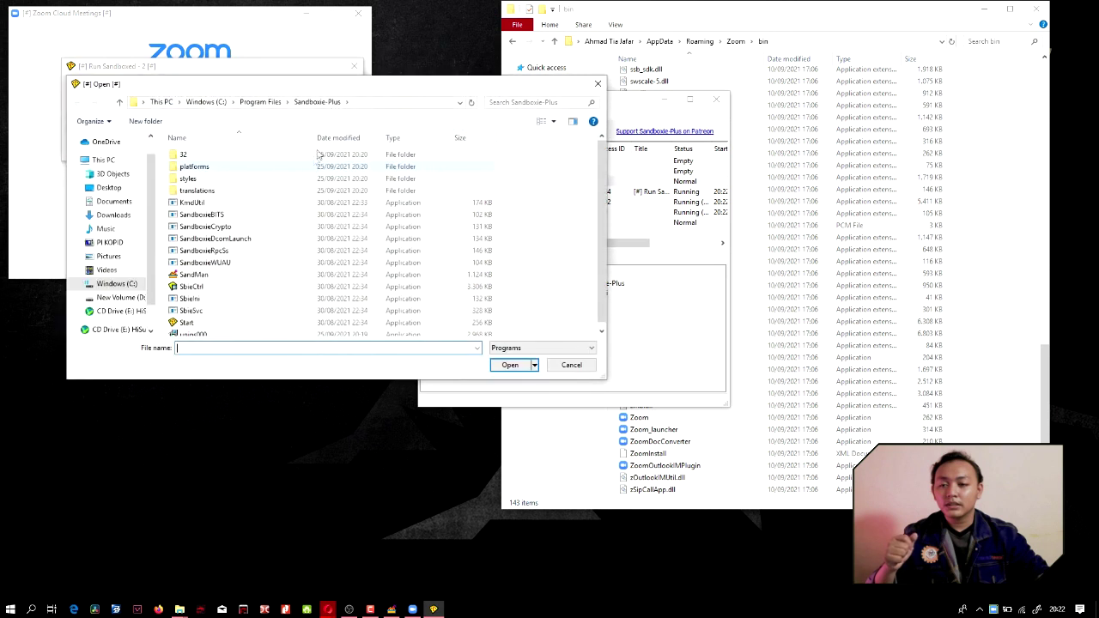
{"action": "left_click", "coordinate": [384, 102]}
{"action": "key", "text": "ctrl+v"}
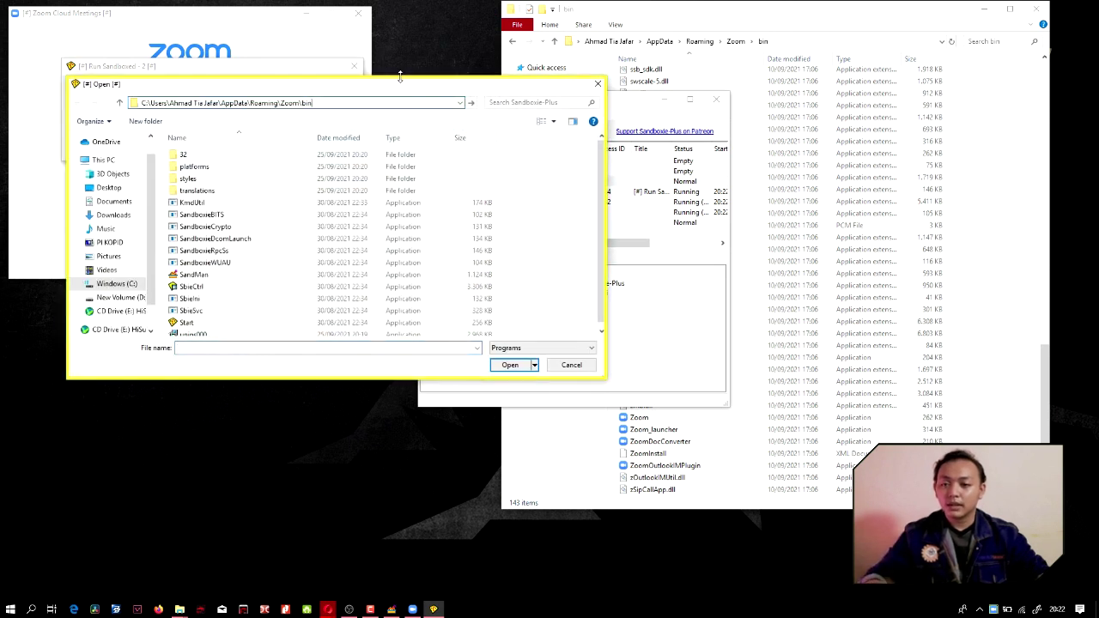
{"action": "key", "text": "Return"}
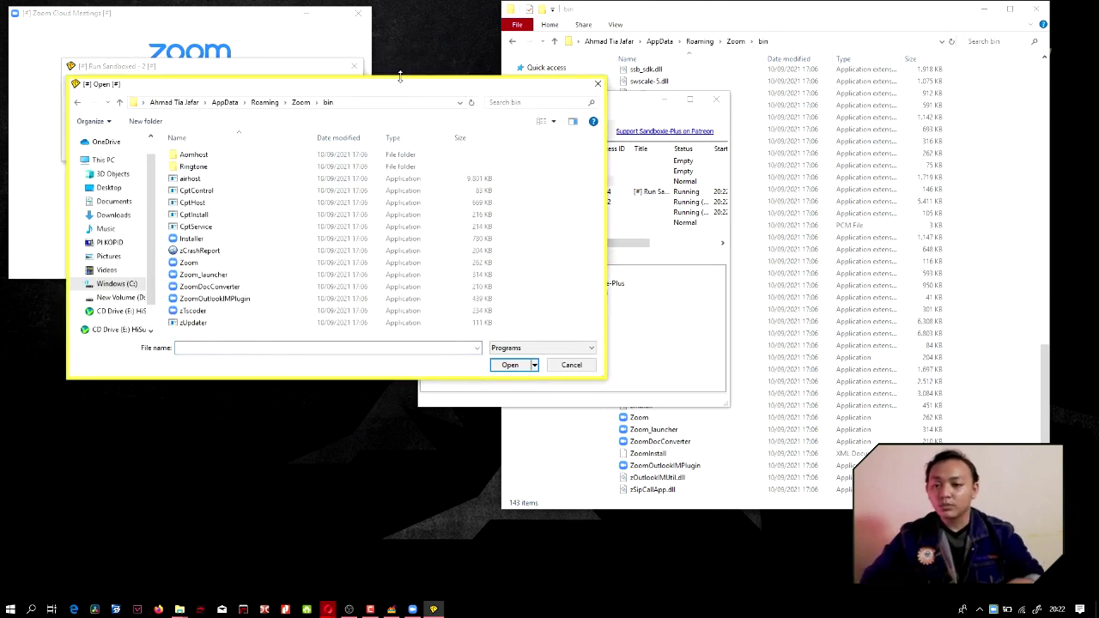
Step: Choose the Zoom application, run it in sandbox 2, and place its window directly below the first Zoom window
{"action": "left_click", "coordinate": [238, 261]}
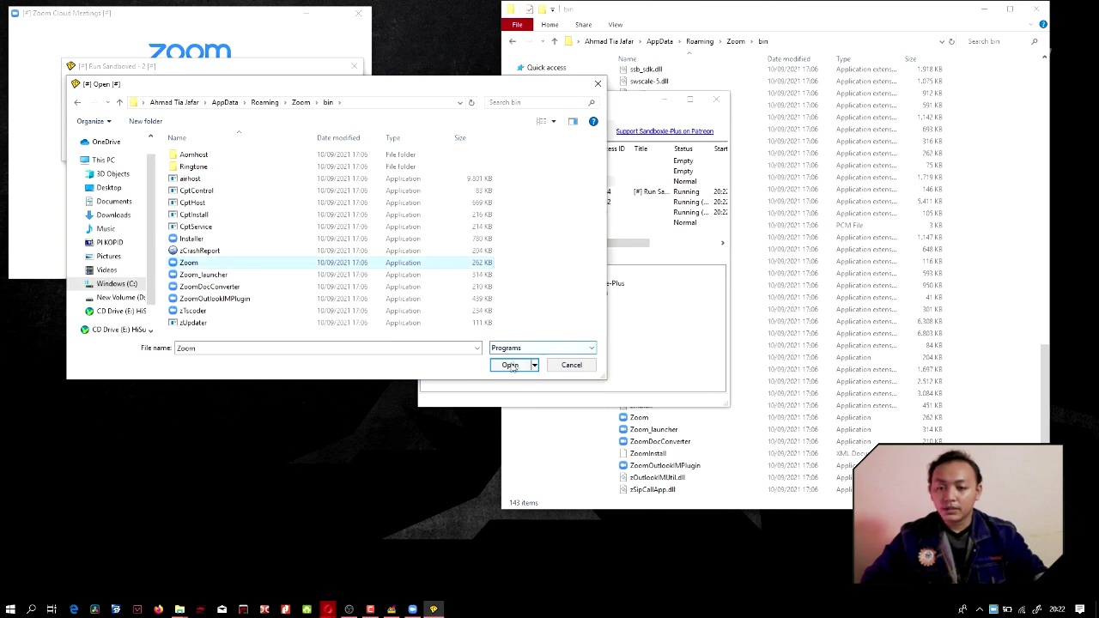
{"action": "left_click", "coordinate": [510, 365]}
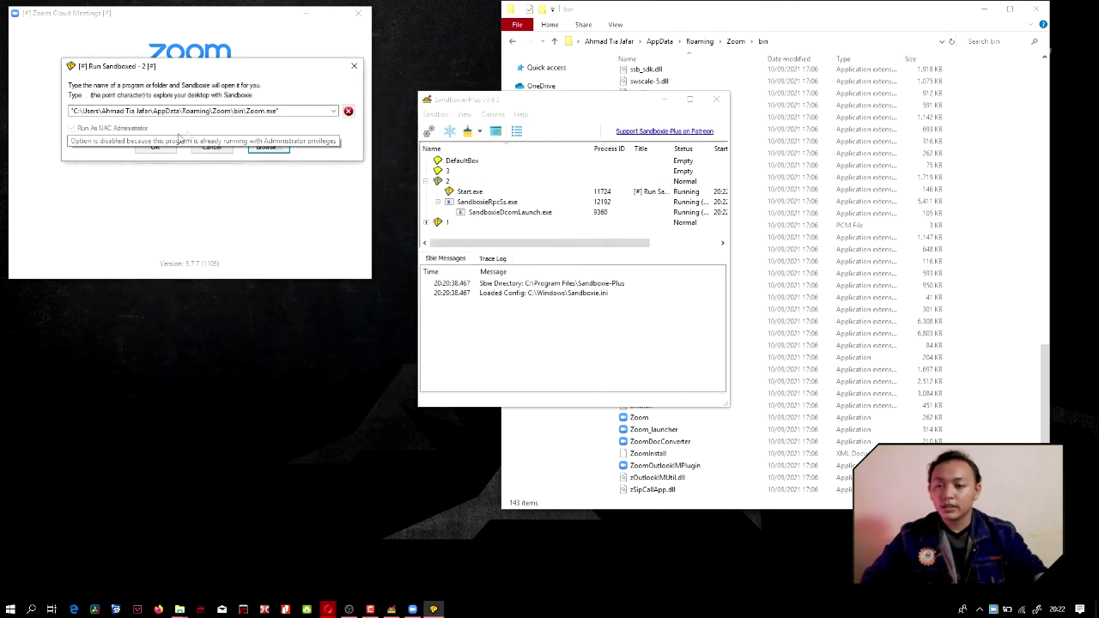
{"action": "left_click", "coordinate": [155, 147]}
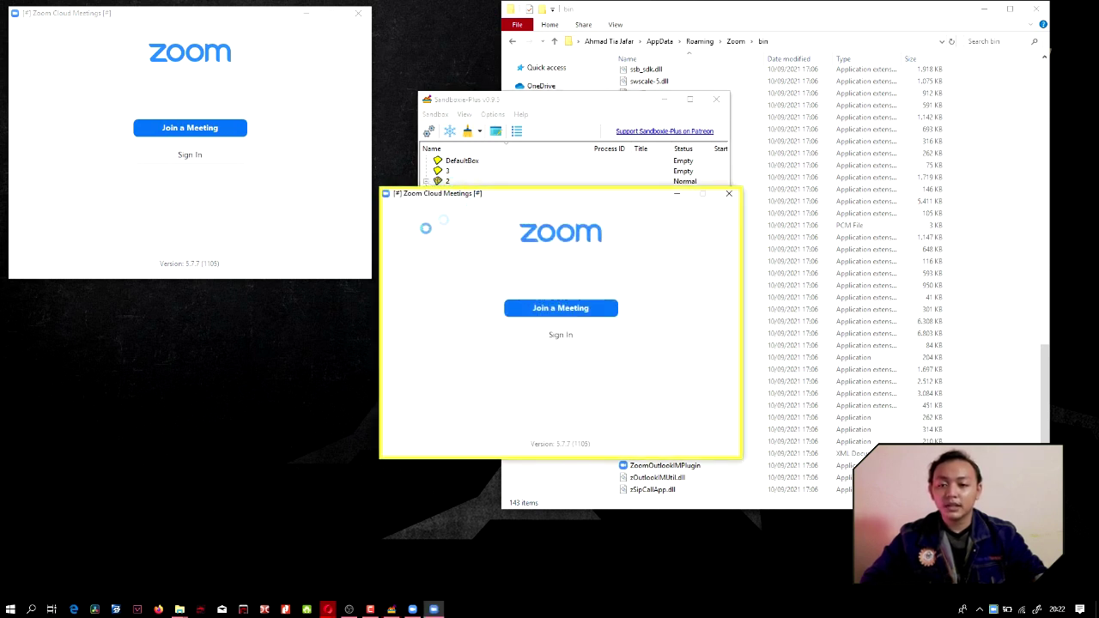
{"action": "left_click_drag", "start_coordinate": [447, 246], "coordinate": [198, 290]}
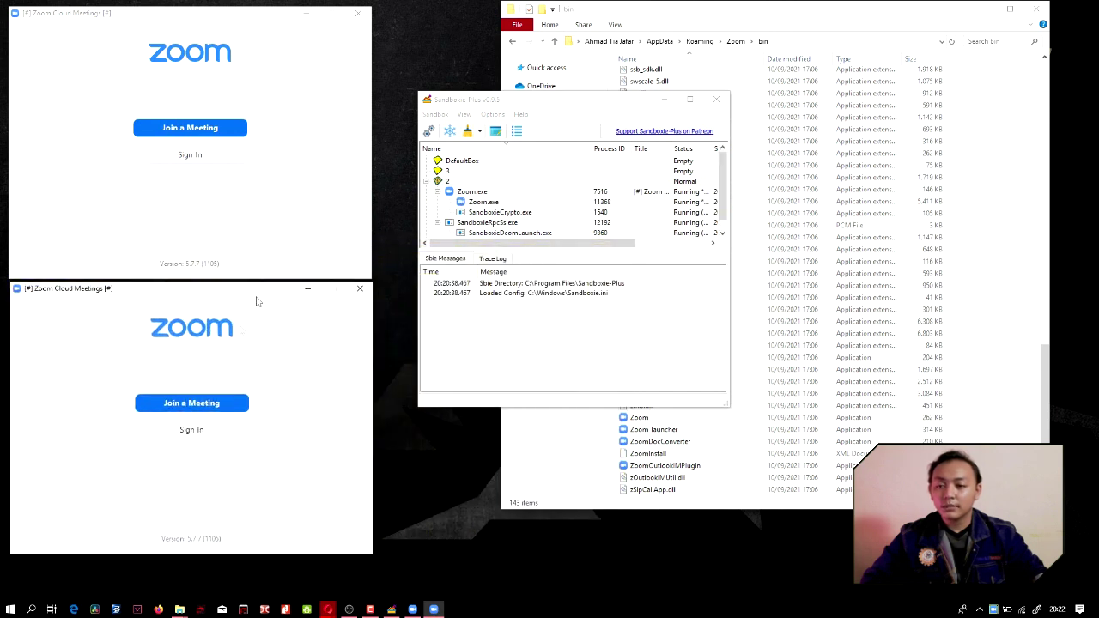
Step: Collapse sandbox 2, start running a program in sandbox 3, and browse to the Zoom bin folder using the copied path
{"action": "left_click", "coordinate": [427, 182]}
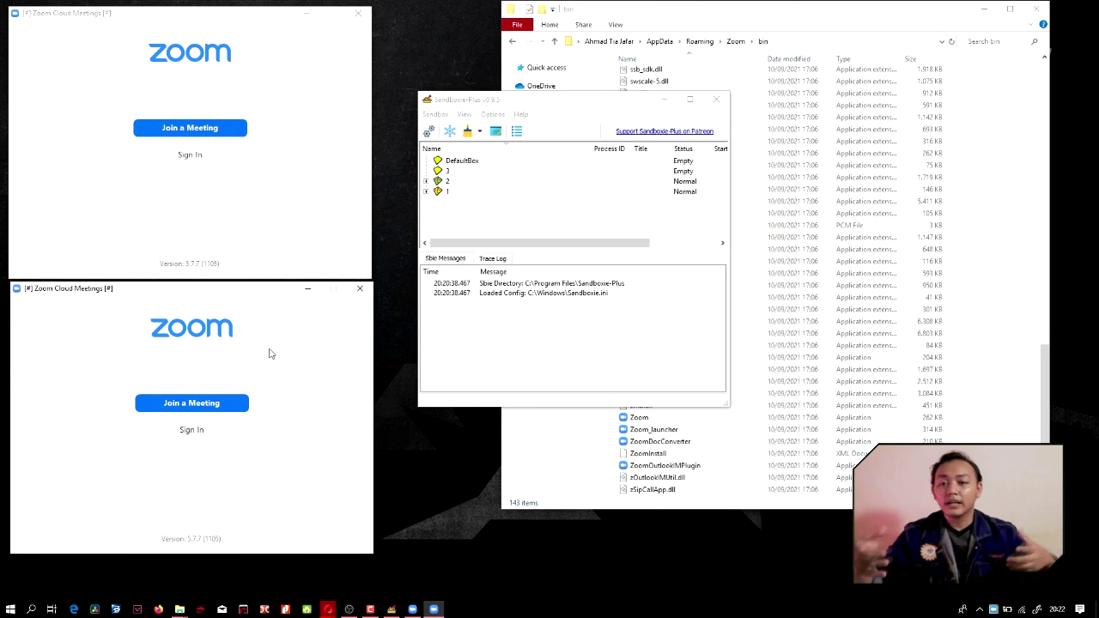
{"action": "left_click", "coordinate": [461, 175]}
{"action": "right_click", "coordinate": [464, 176]}
{"action": "mouse_move", "coordinate": [480, 182]}
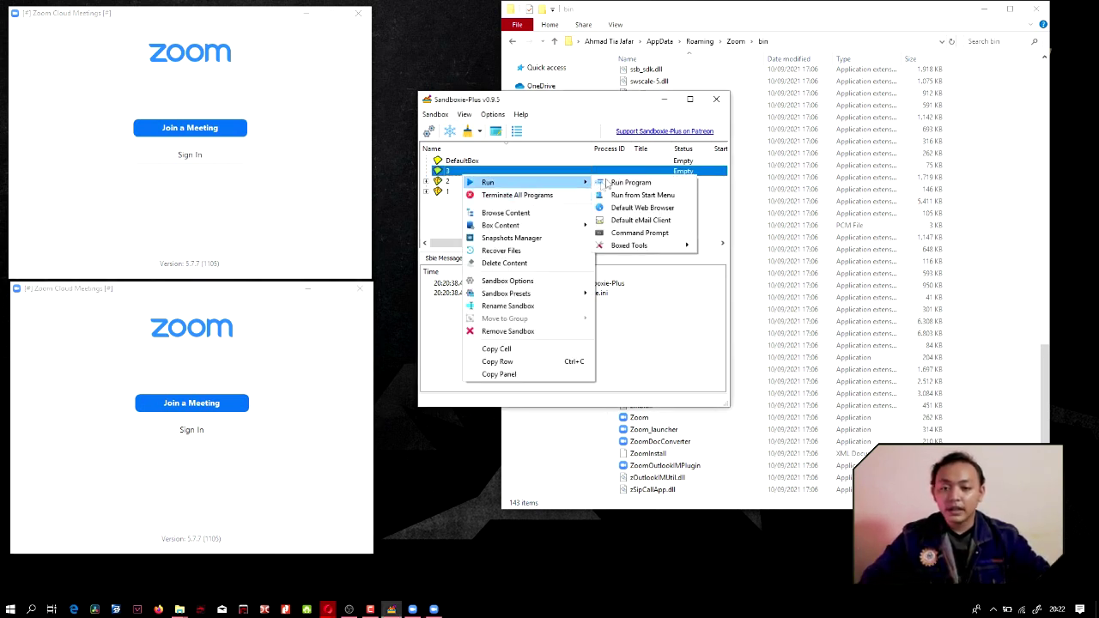
{"action": "left_click", "coordinate": [623, 182]}
{"action": "left_click", "coordinate": [281, 147]}
{"action": "left_click", "coordinate": [360, 102]}
{"action": "type", "text": "C:\\Users\\Ahmad Tia Jafar\\AppData\\Roaming\\Zoom\\bin"}
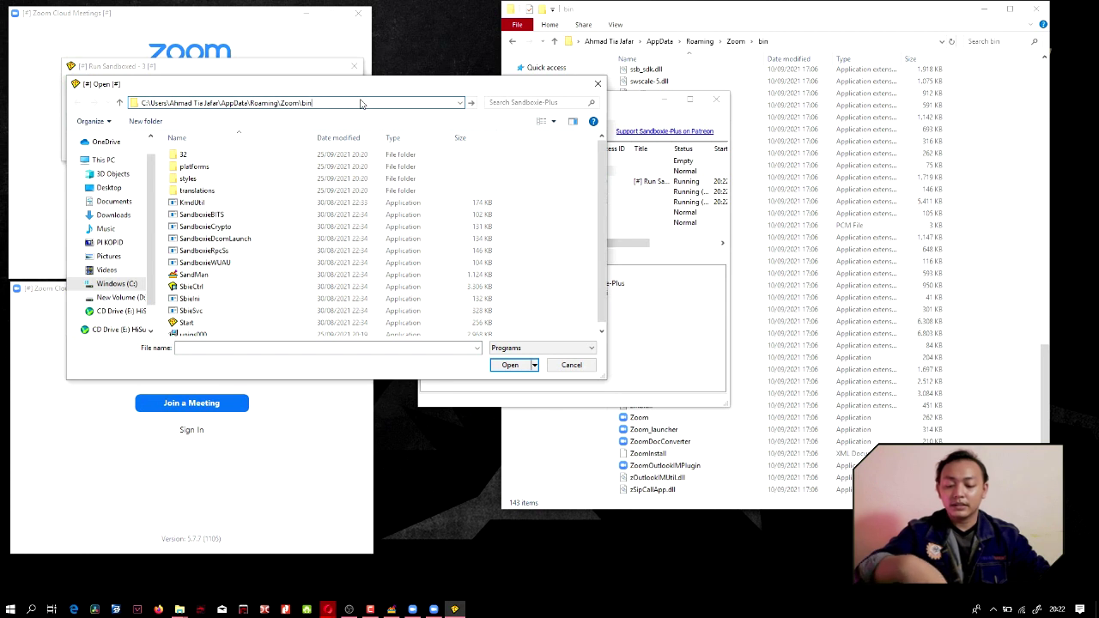
{"action": "key", "text": "Return"}
Step: Choose the Zoom application, run it in sandbox 3, and align its window beside the second Zoom window
{"action": "left_click", "coordinate": [207, 263]}
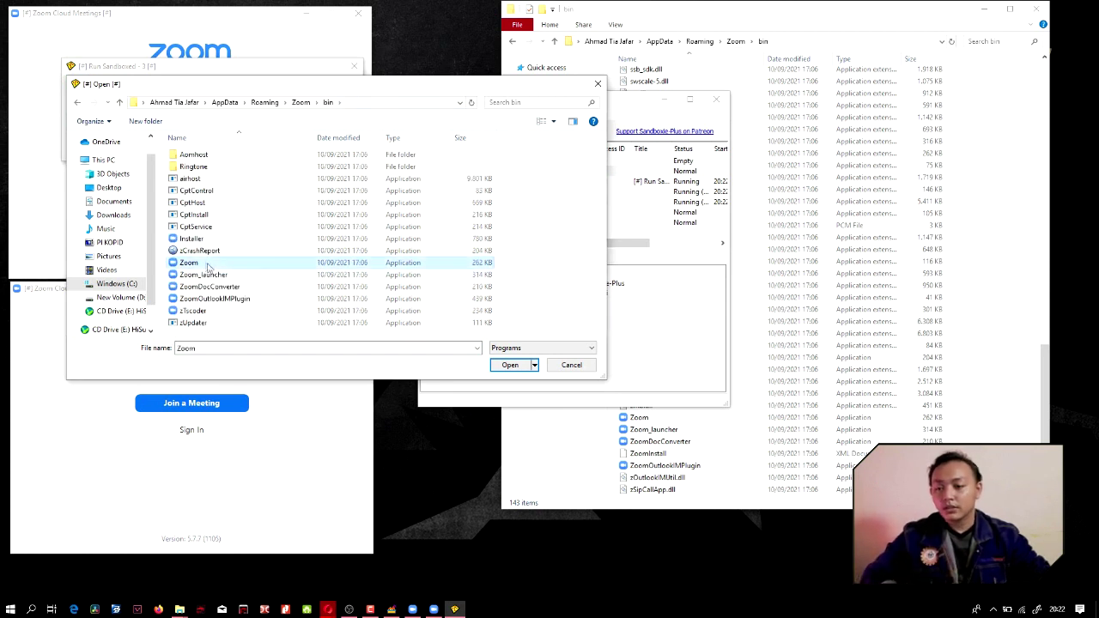
{"action": "left_click", "coordinate": [506, 365]}
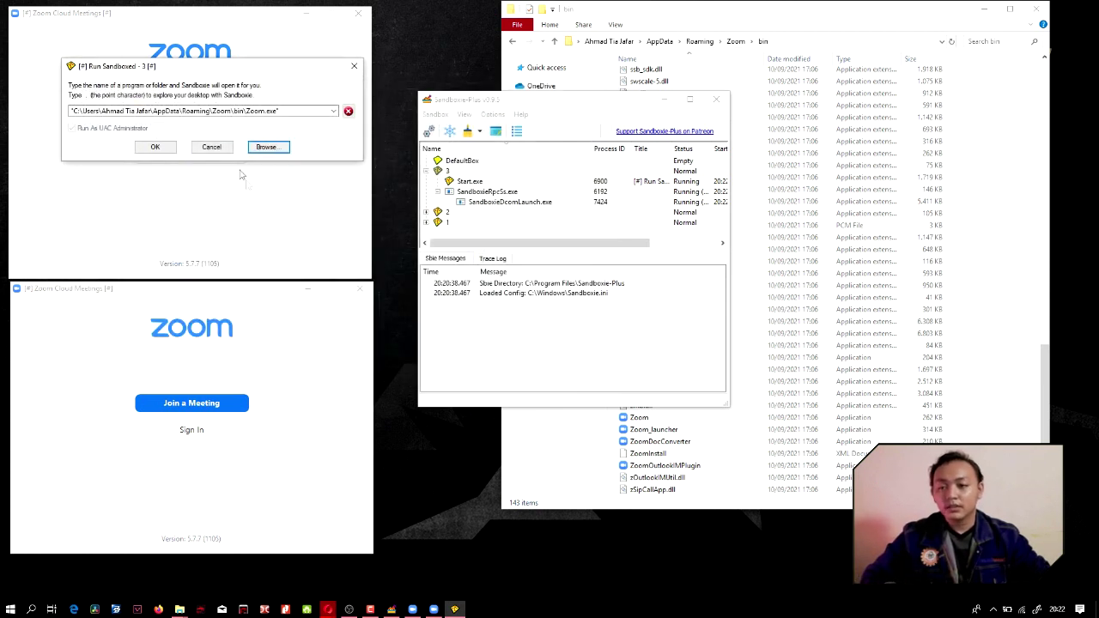
{"action": "left_click", "coordinate": [156, 147]}
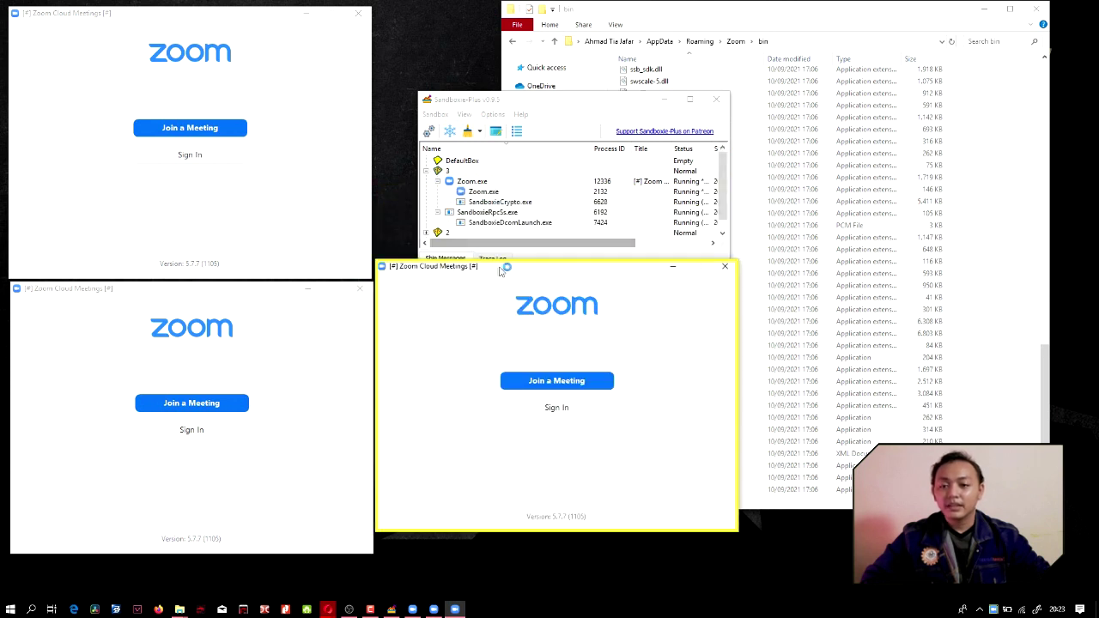
{"action": "left_click_drag", "start_coordinate": [516, 278], "coordinate": [504, 294]}
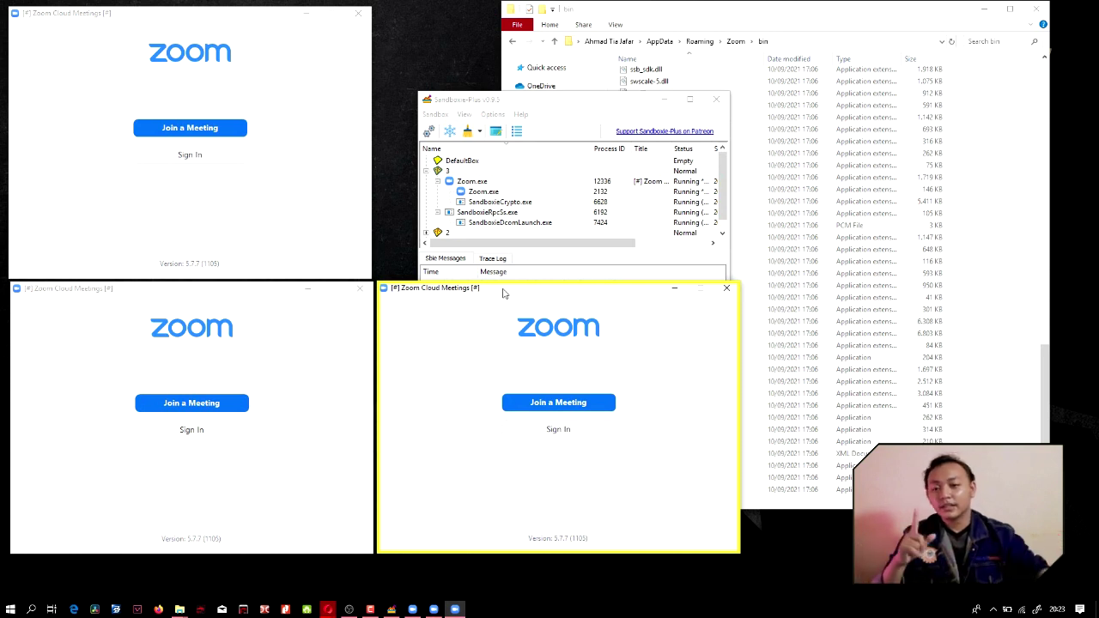
Step: Collapse sandbox 3 and create a new sandbox named 4 with the Default isolation template
{"action": "left_click", "coordinate": [426, 172]}
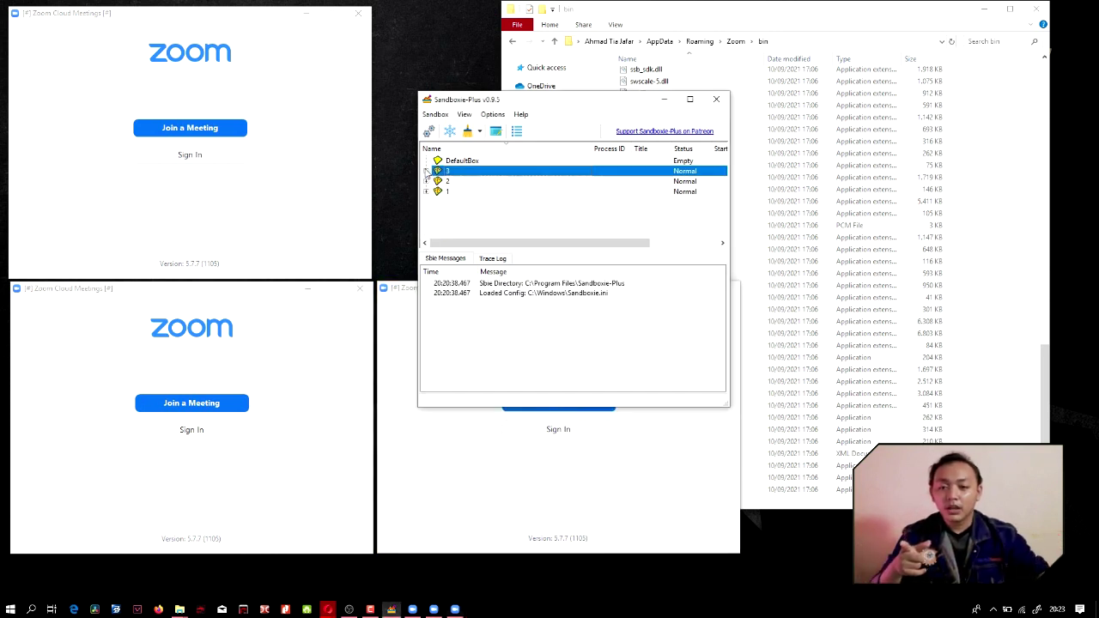
{"action": "right_click", "coordinate": [453, 218]}
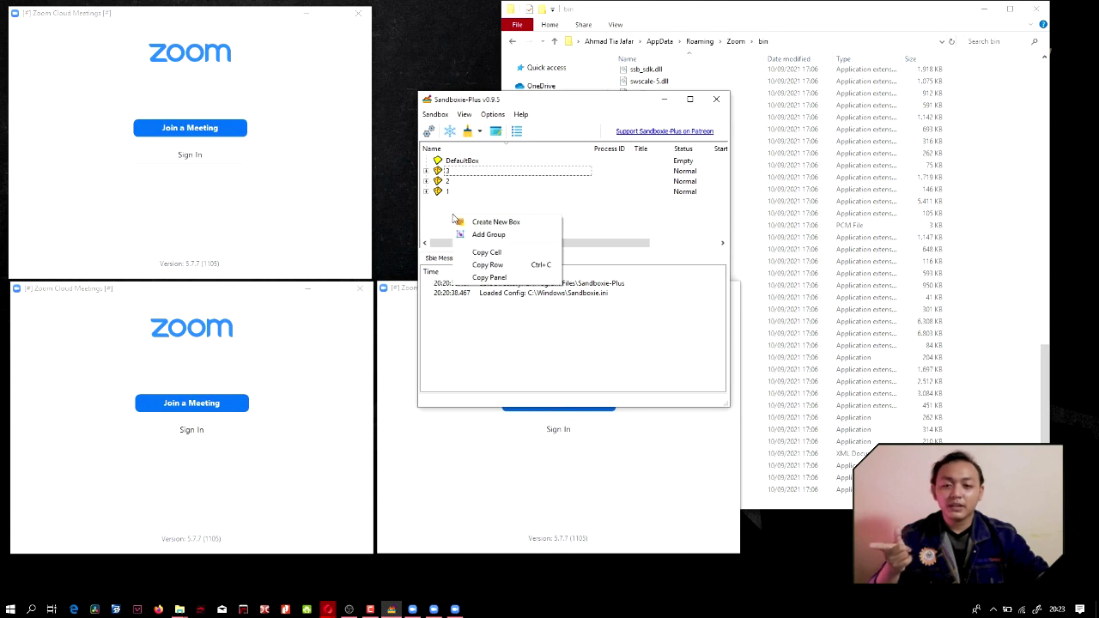
{"action": "left_click", "coordinate": [477, 222]}
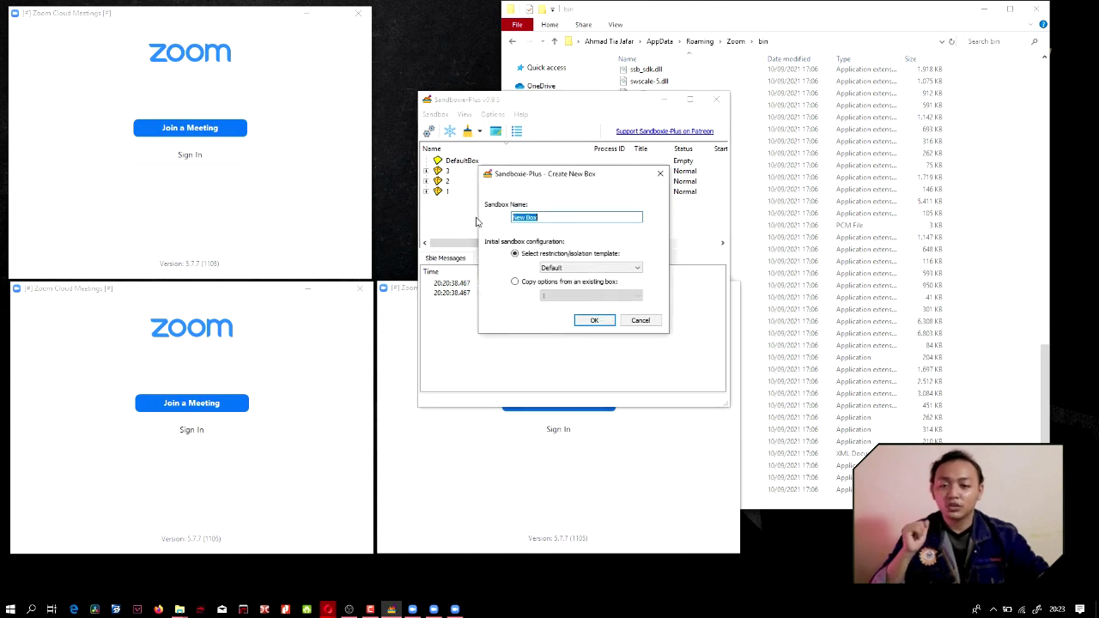
{"action": "type", "text": "4"}
{"action": "key", "text": "Return"}
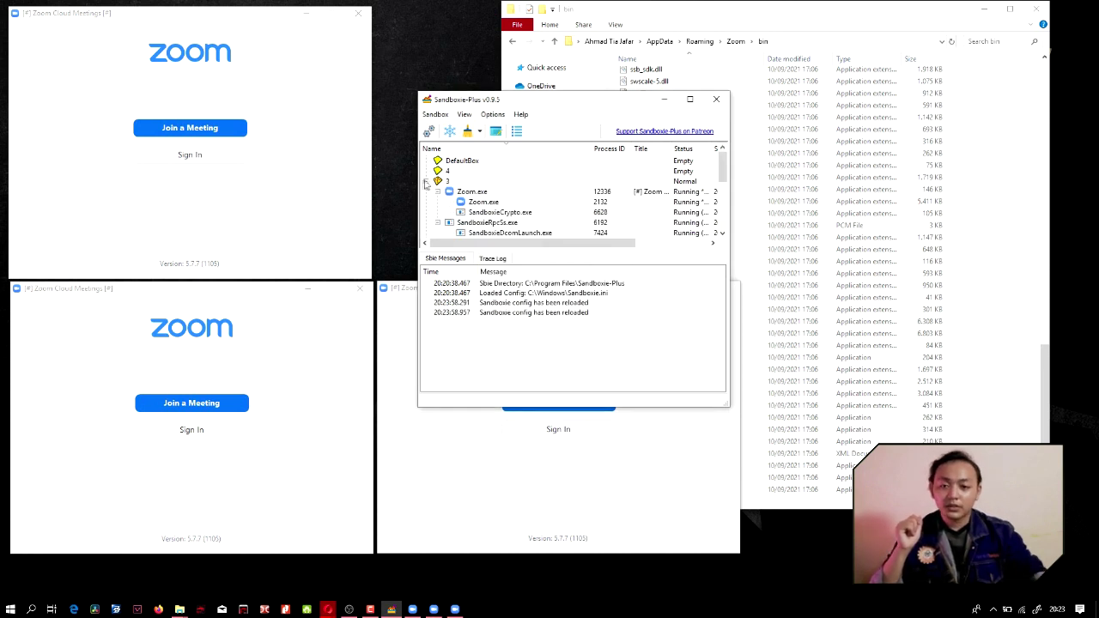
Step: Start running a program in sandbox 4 and browse to the Zoom bin folder using the copied path
{"action": "left_click", "coordinate": [426, 181]}
{"action": "left_click", "coordinate": [450, 173]}
{"action": "right_click", "coordinate": [451, 176]}
{"action": "mouse_move", "coordinate": [479, 180]}
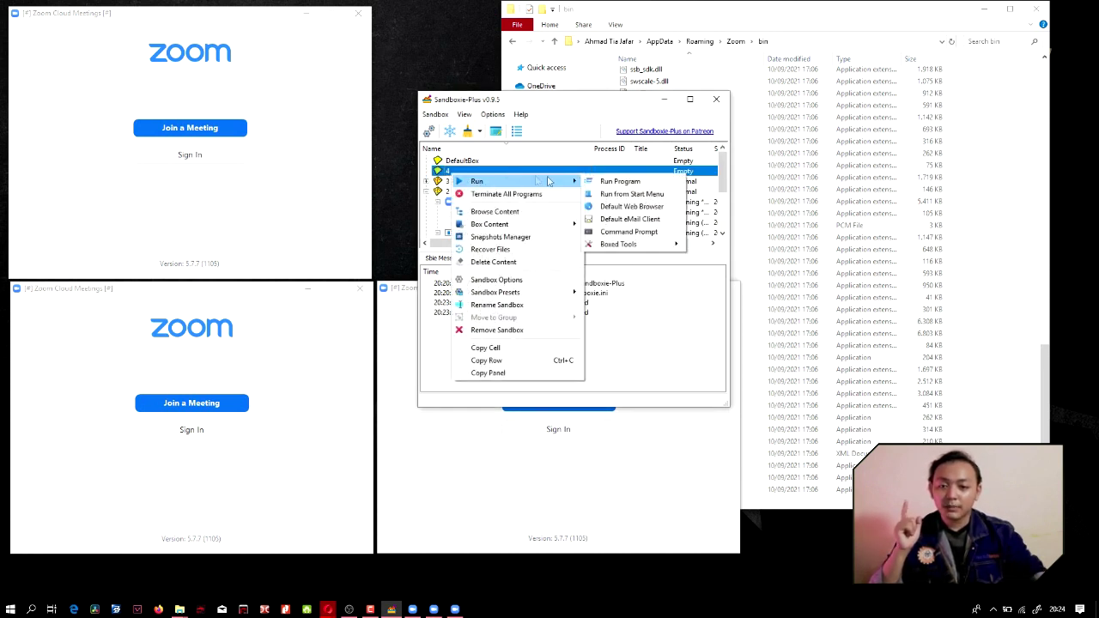
{"action": "left_click", "coordinate": [603, 182]}
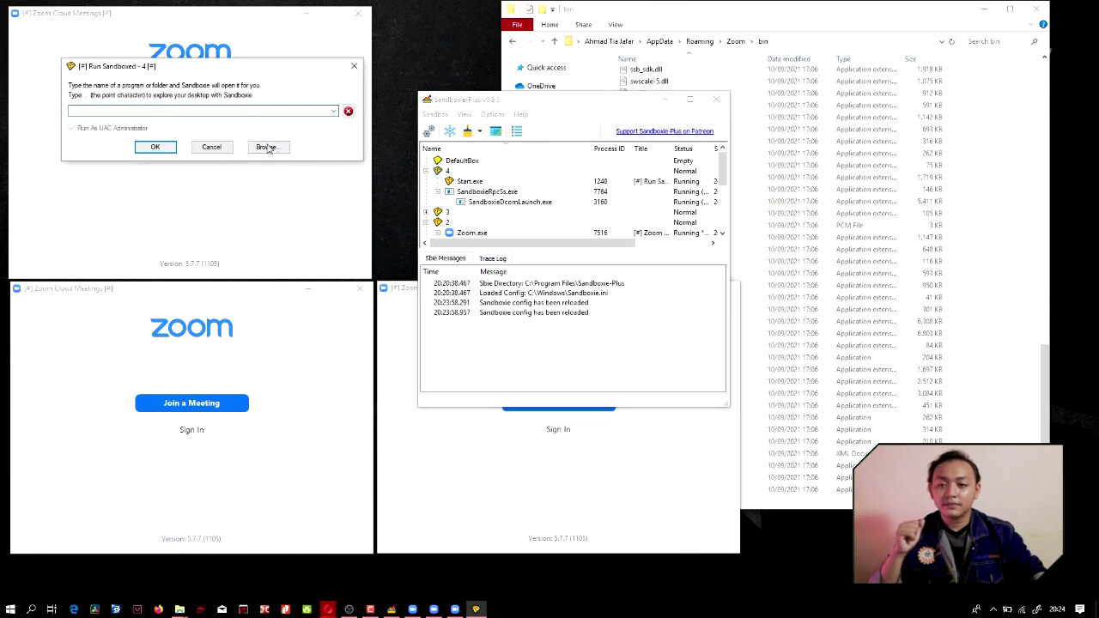
{"action": "left_click", "coordinate": [265, 147]}
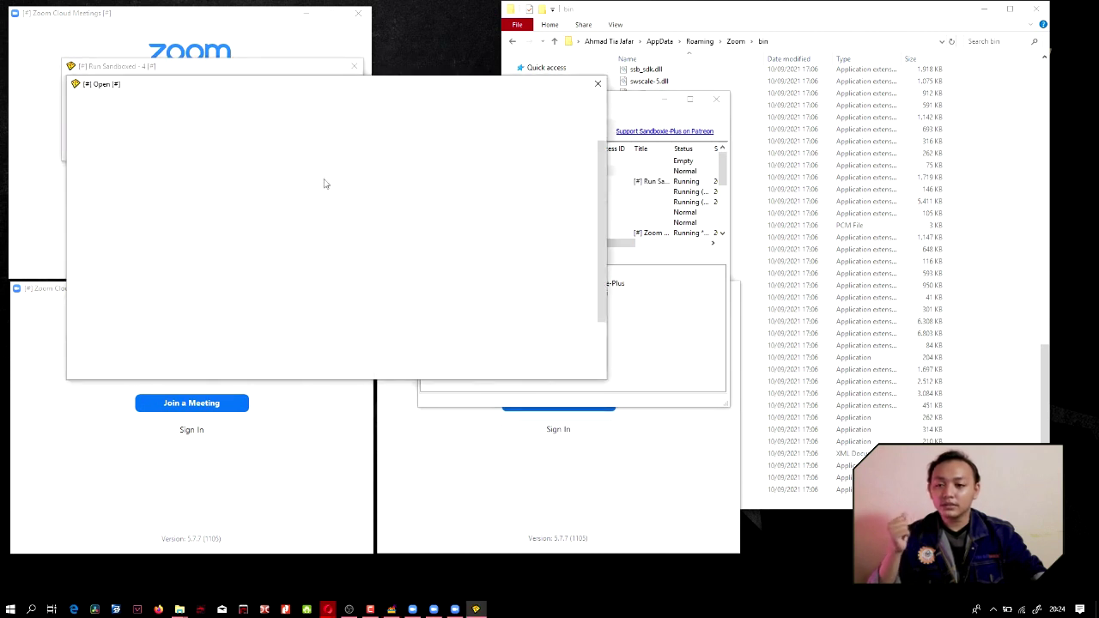
{"action": "left_click", "coordinate": [361, 99]}
{"action": "type", "text": "C:\\Users\\Ahmad Tia Jafar\\AppData\\Roaming\\Zoom\\bin"}
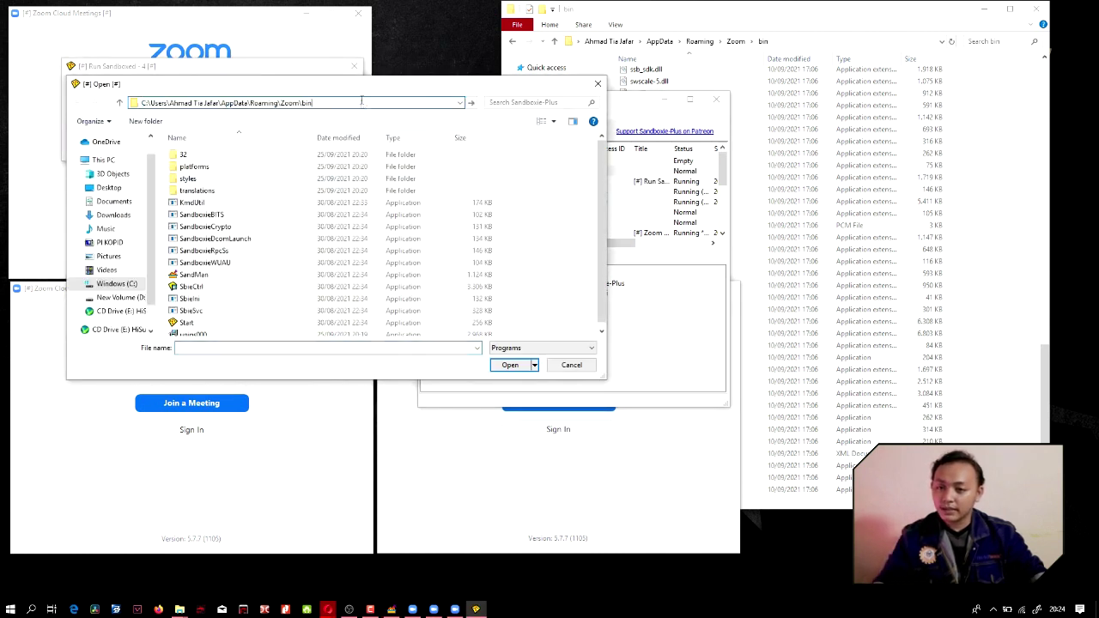
{"action": "key", "text": "Return"}
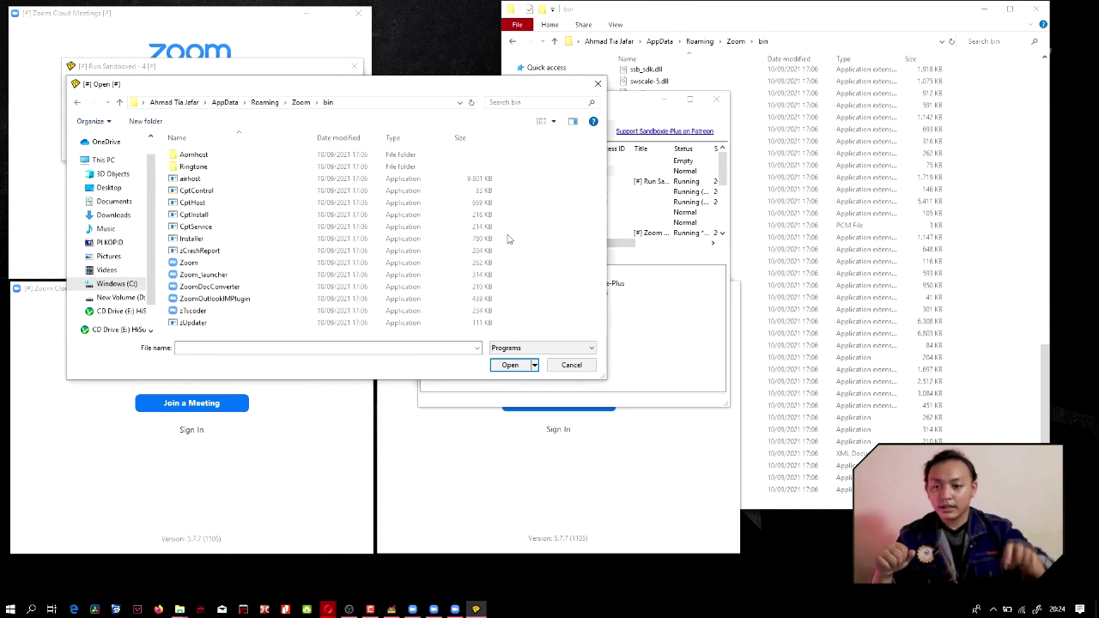
Step: Run the Zoom application in sandbox 4 and align its window above the third Zoom window, moving the Sandboxie-Plus window clear of the Zoom windows
{"action": "left_click", "coordinate": [286, 262]}
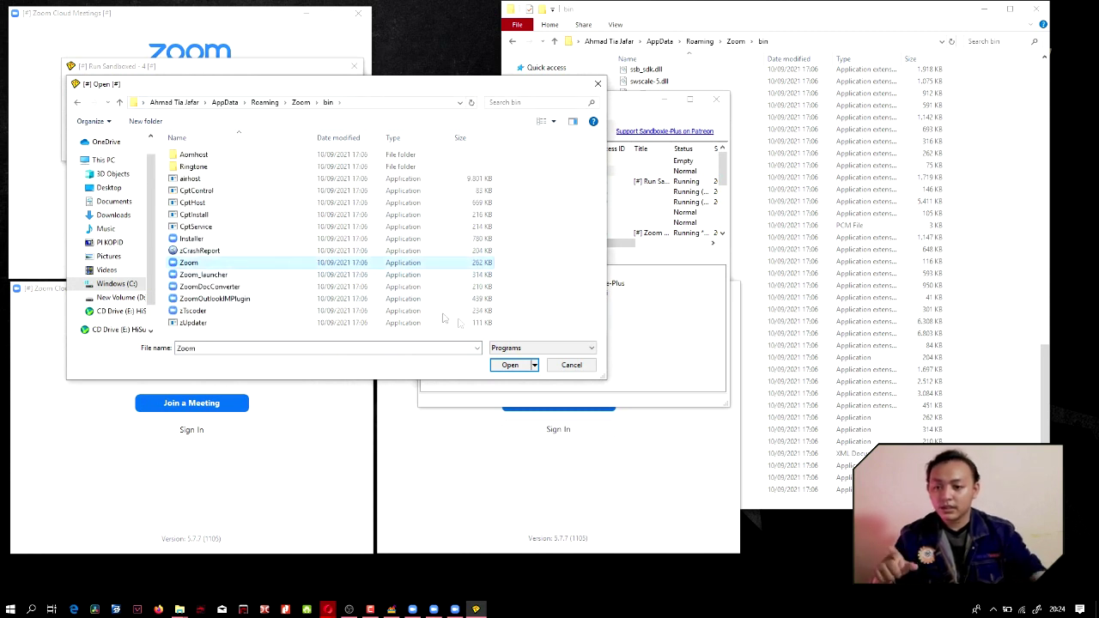
{"action": "left_click", "coordinate": [506, 365]}
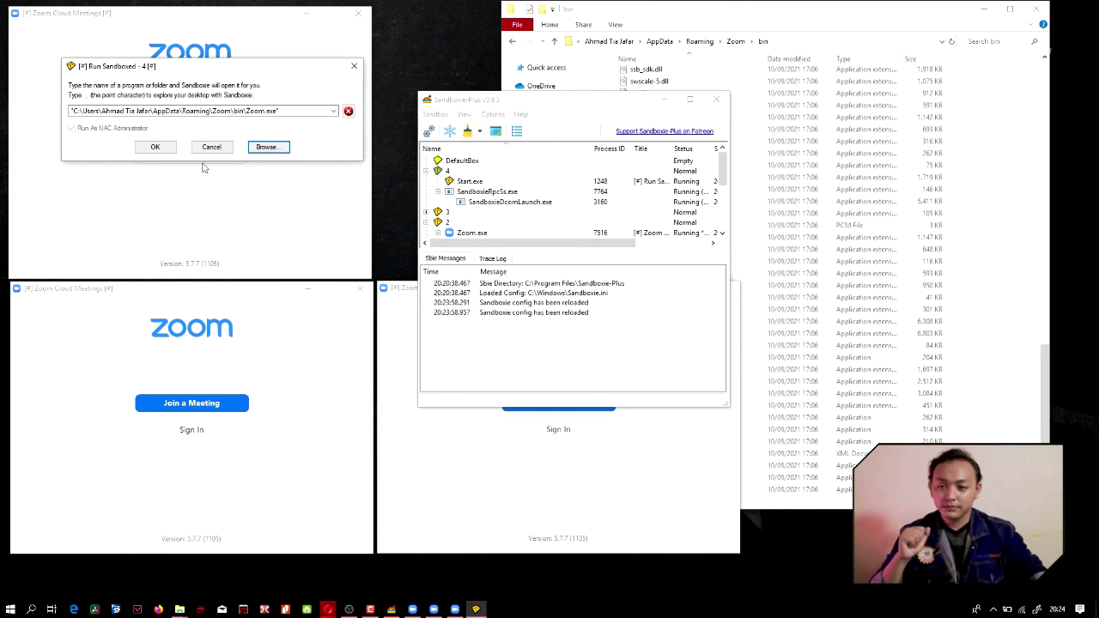
{"action": "left_click", "coordinate": [171, 149]}
{"action": "left_click_drag", "start_coordinate": [577, 107], "coordinate": [885, 245]}
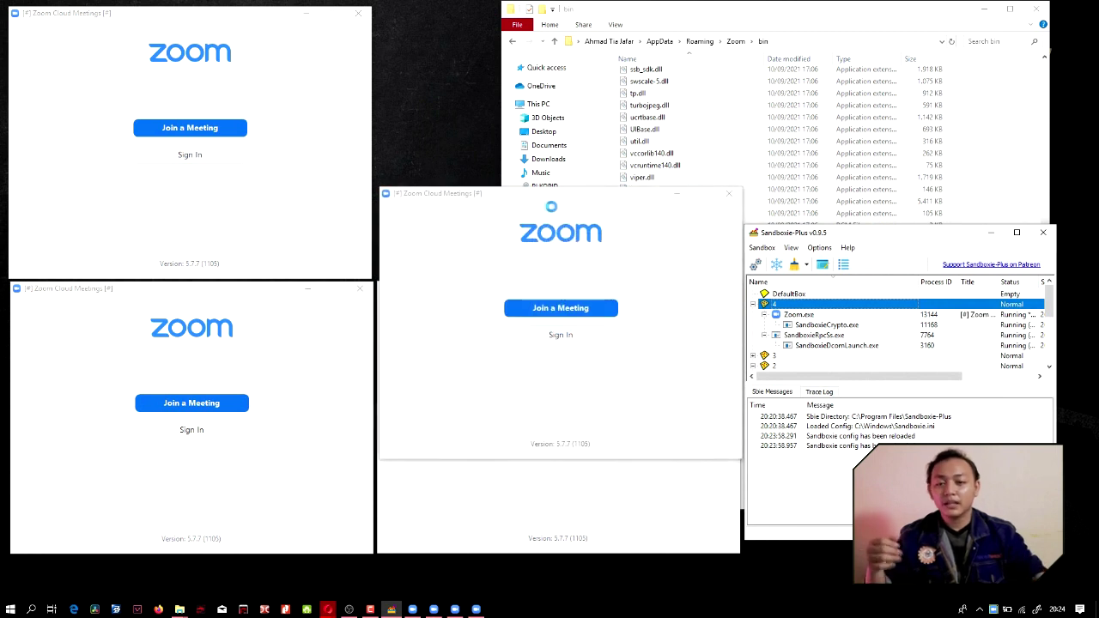
{"action": "left_click_drag", "start_coordinate": [575, 190], "coordinate": [569, 22]}
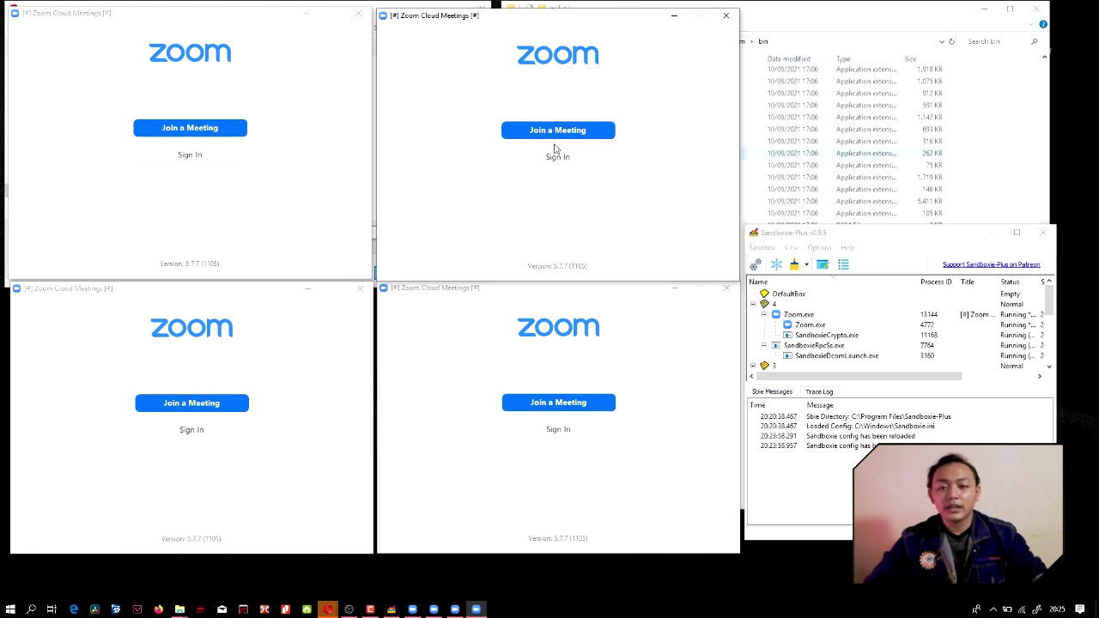
Step: Open the Sign In form in each of the four sandboxed Zoom windows
{"action": "left_click", "coordinate": [555, 157]}
{"action": "left_click", "coordinate": [224, 156]}
{"action": "left_click", "coordinate": [222, 441]}
{"action": "left_click", "coordinate": [559, 429]}
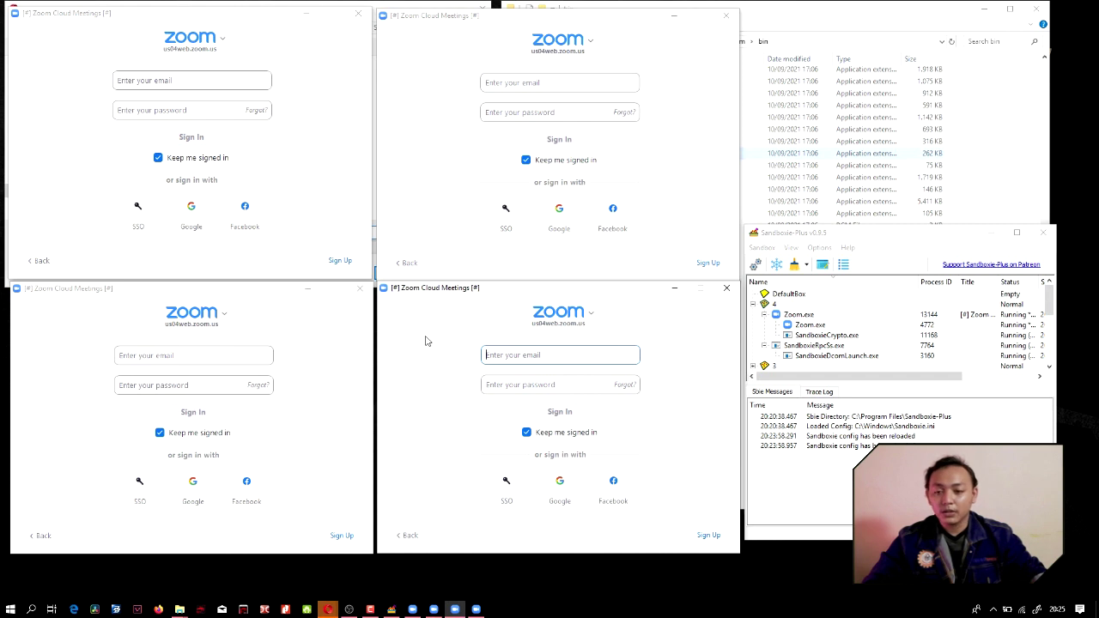
Step: Search Windows for the installed Zoom desktop app, then dismiss the search and return to the sandboxed Zoom windows
{"action": "left_click", "coordinate": [34, 581]}
{"action": "left_click", "coordinate": [10, 609]}
{"action": "type", "text": "zo"}
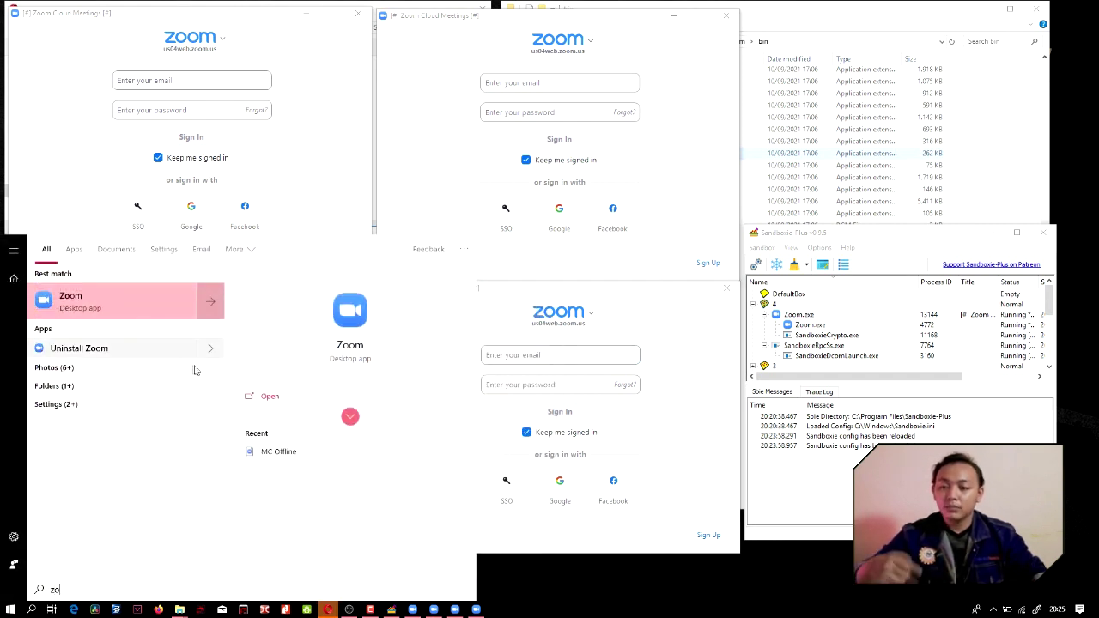
{"action": "key", "text": "super"}
{"action": "left_click", "coordinate": [688, 353]}
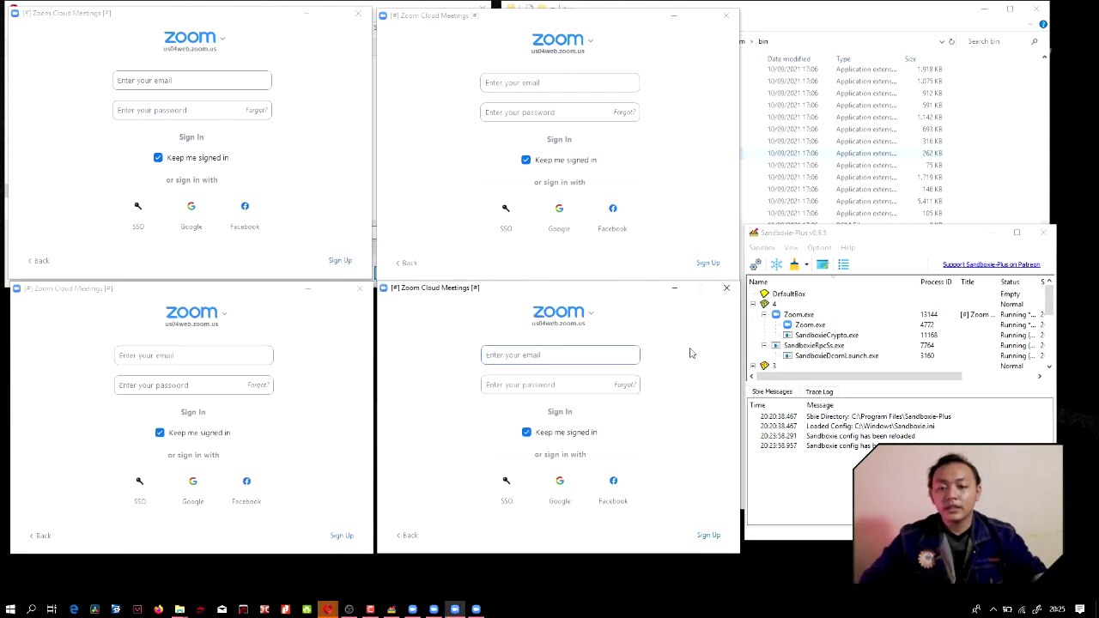